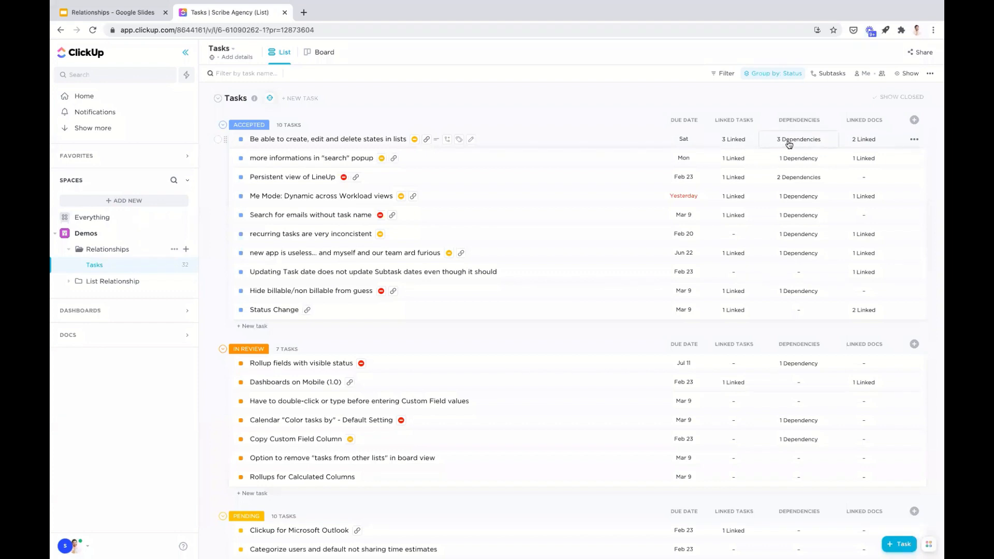
- Display the Dependencies column as Names, and switch its display back to Count
{"action": "mouse_move", "coordinate": [790, 142]}
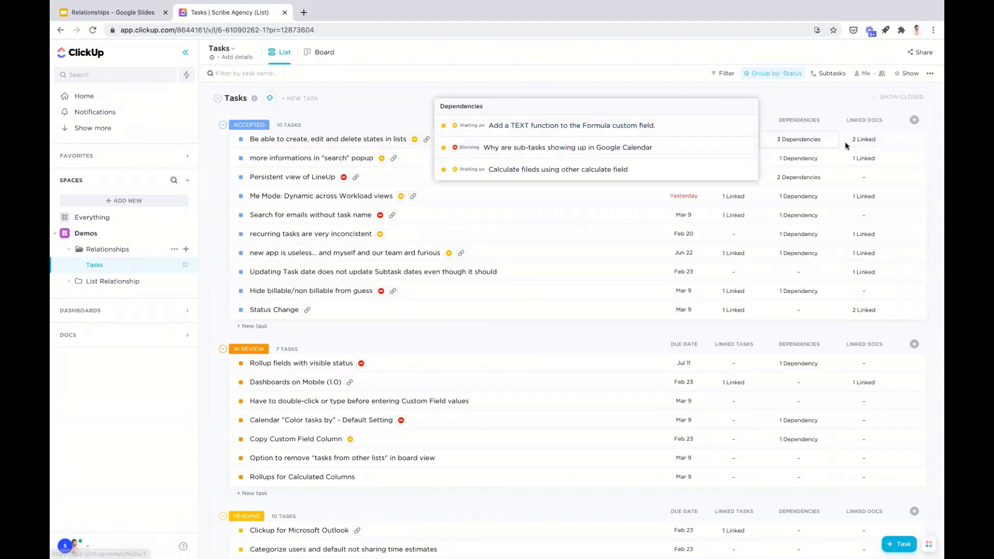
{"action": "left_click", "coordinate": [804, 123]}
{"action": "left_click", "coordinate": [793, 226]}
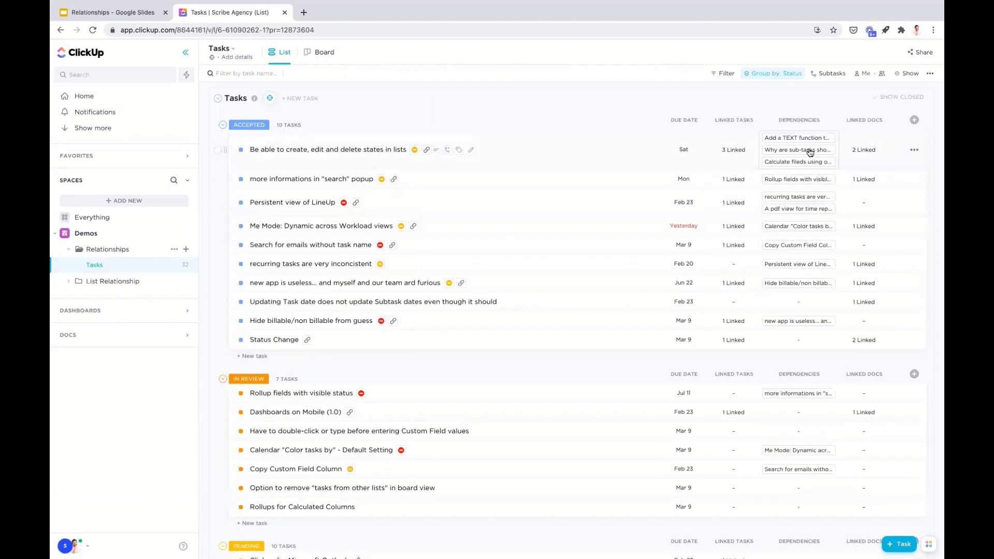
{"action": "left_click", "coordinate": [801, 119]}
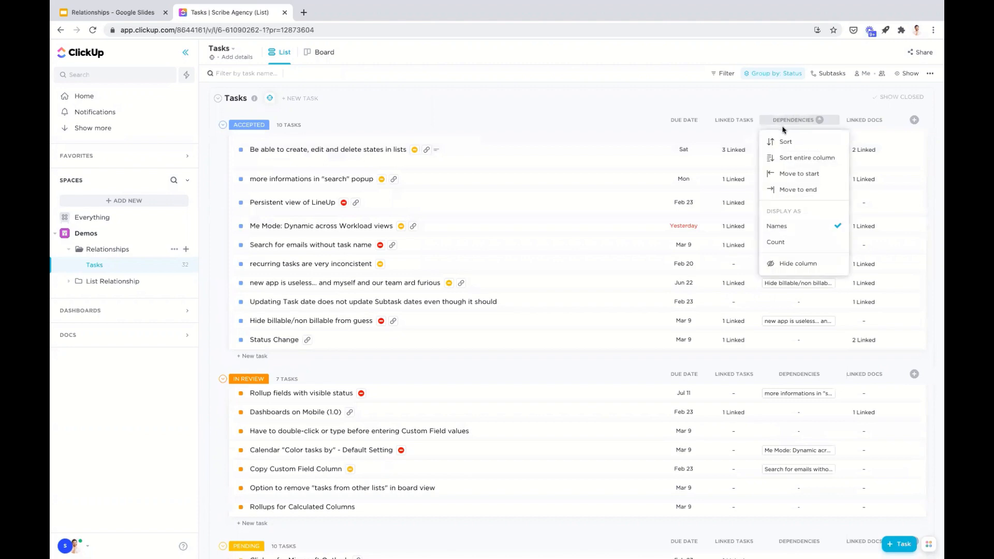
{"action": "left_click", "coordinate": [779, 243]}
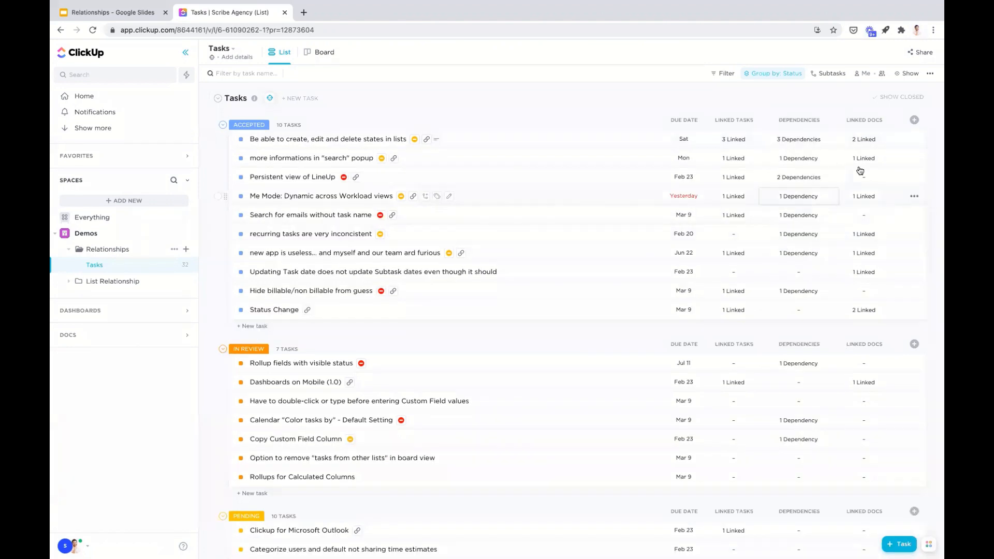
- Add the Conflicts relationship column to the task list and hide it again
{"action": "left_click", "coordinate": [915, 121]}
{"action": "scroll", "coordinate": [886, 278], "scroll_direction": "down", "scroll_amount": 5}
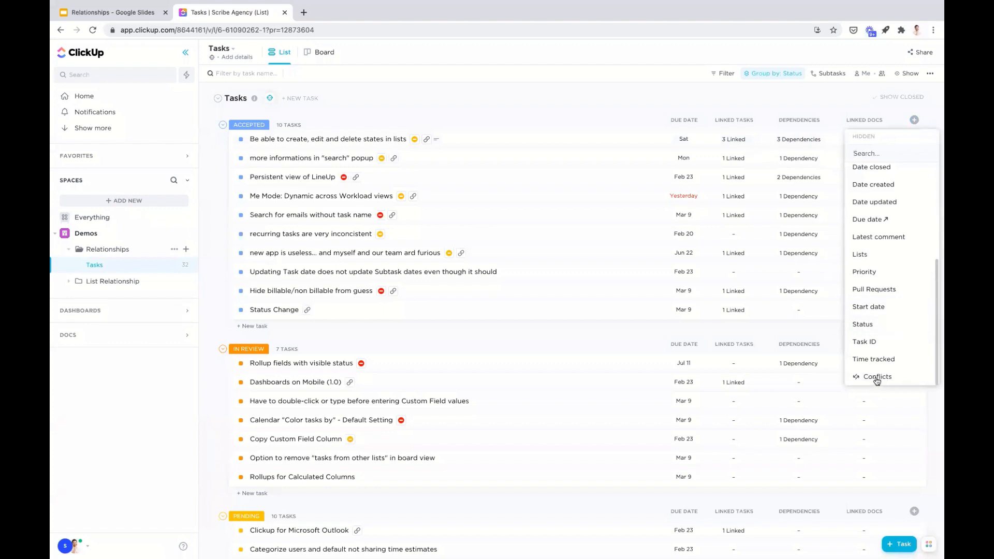
{"action": "left_click", "coordinate": [877, 378]}
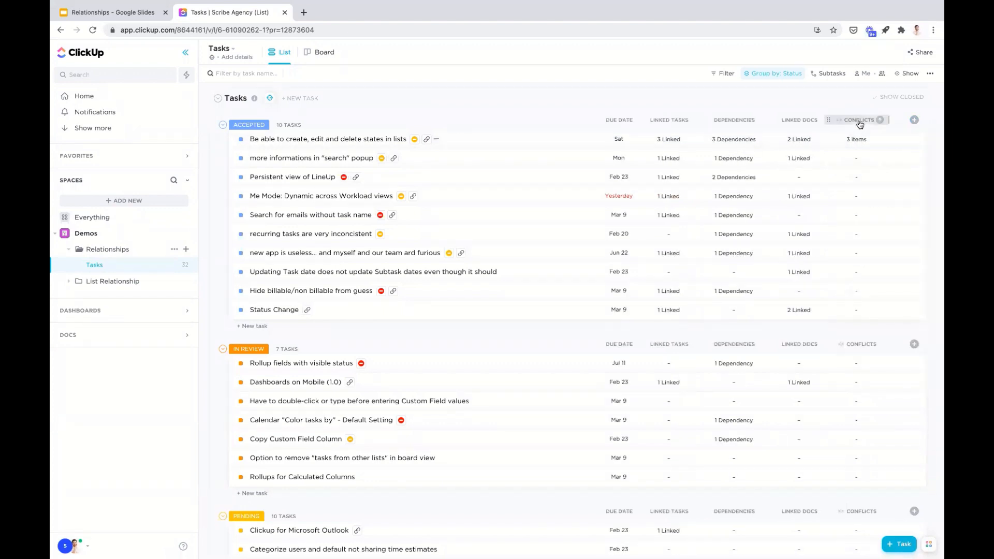
{"action": "left_click", "coordinate": [858, 121]}
{"action": "left_click", "coordinate": [872, 260]}
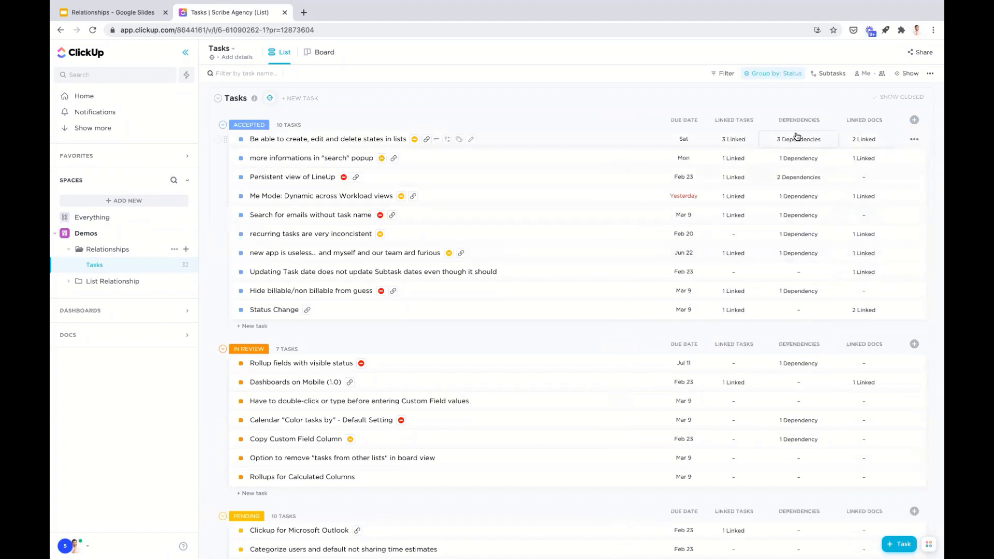
- Look through the fields that can be shown as columns in the task list
{"action": "left_click", "coordinate": [914, 121]}
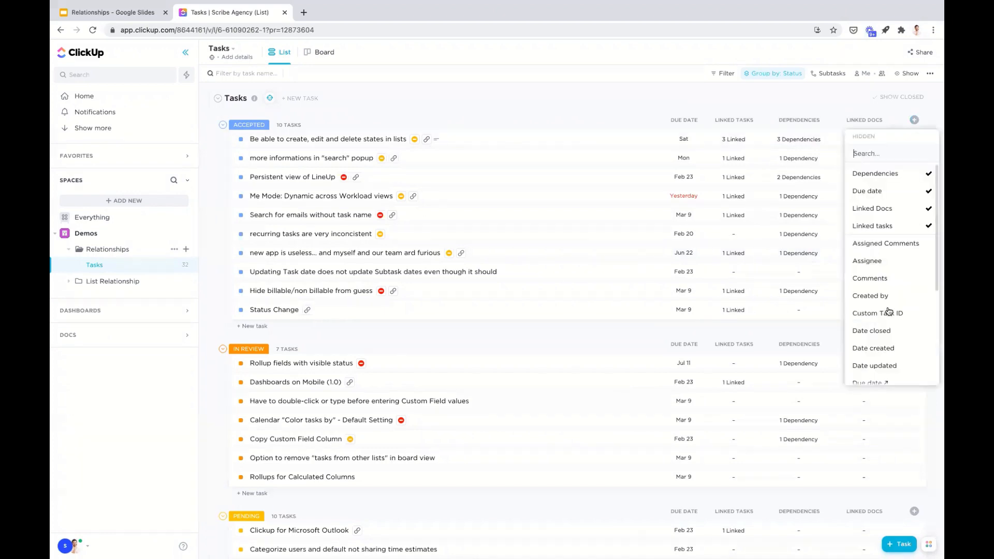
{"action": "scroll", "coordinate": [889, 315], "scroll_direction": "down", "scroll_amount": 3}
{"action": "scroll", "coordinate": [890, 313], "scroll_direction": "down", "scroll_amount": 1}
{"action": "scroll", "coordinate": [879, 259], "scroll_direction": "down", "scroll_amount": 1}
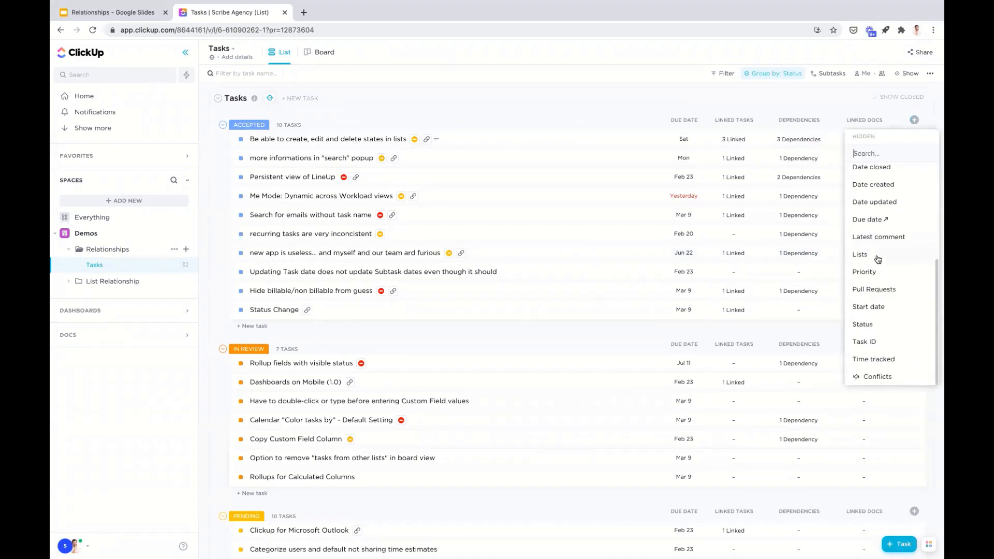
{"action": "scroll", "coordinate": [879, 260], "scroll_direction": "up", "scroll_amount": 5}
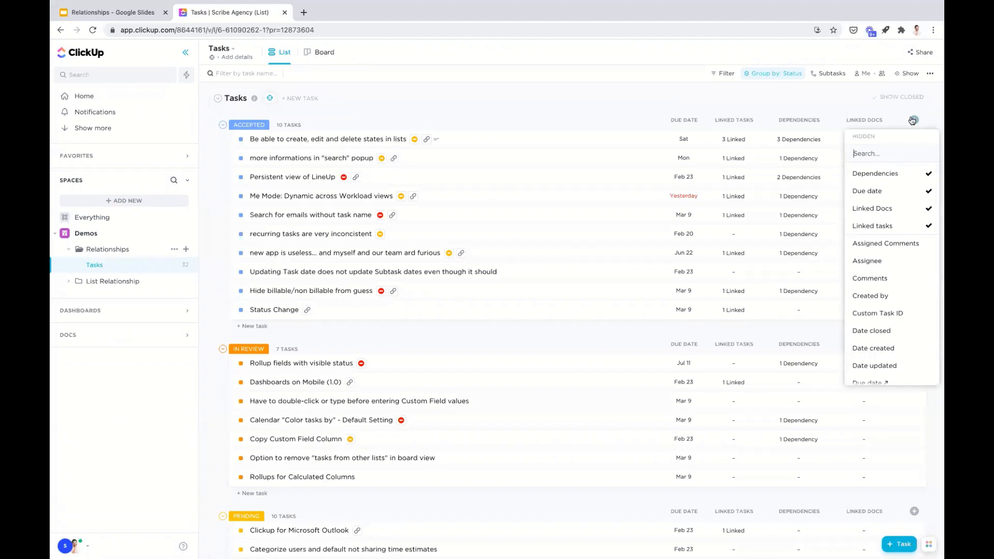
{"action": "left_click", "coordinate": [914, 120]}
{"action": "left_click", "coordinate": [914, 120]}
{"action": "left_click", "coordinate": [915, 120]}
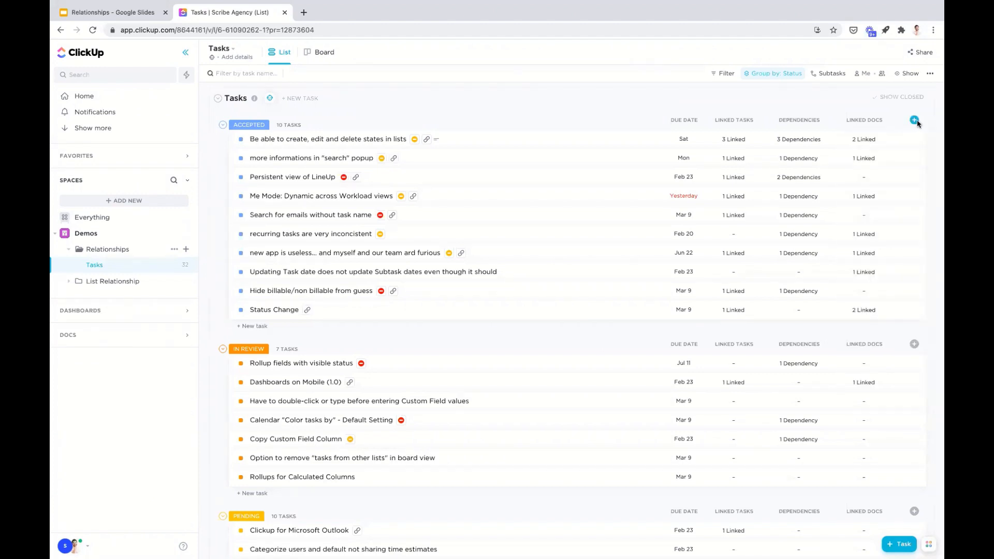
- Open the task "Be able to create, edit and delete states in lists" and review its description and dependencies
{"action": "left_click", "coordinate": [302, 140]}
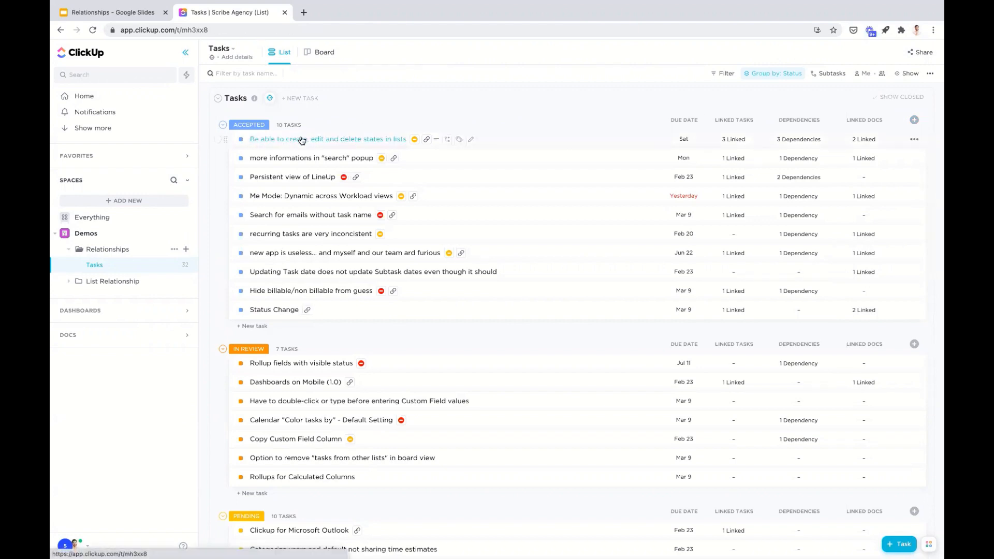
{"action": "scroll", "coordinate": [412, 309], "scroll_direction": "down", "scroll_amount": 5}
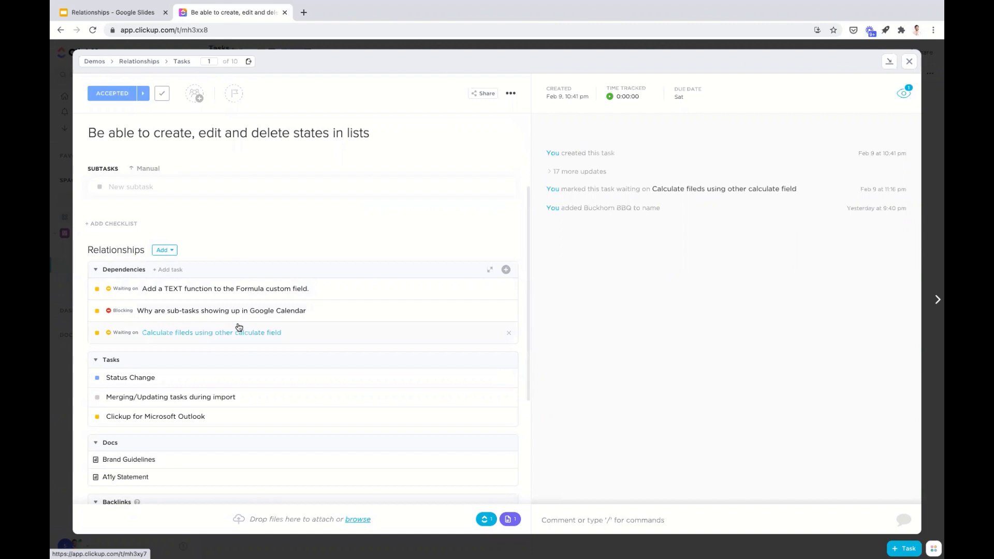
{"action": "scroll", "coordinate": [239, 323], "scroll_direction": "up", "scroll_amount": 3}
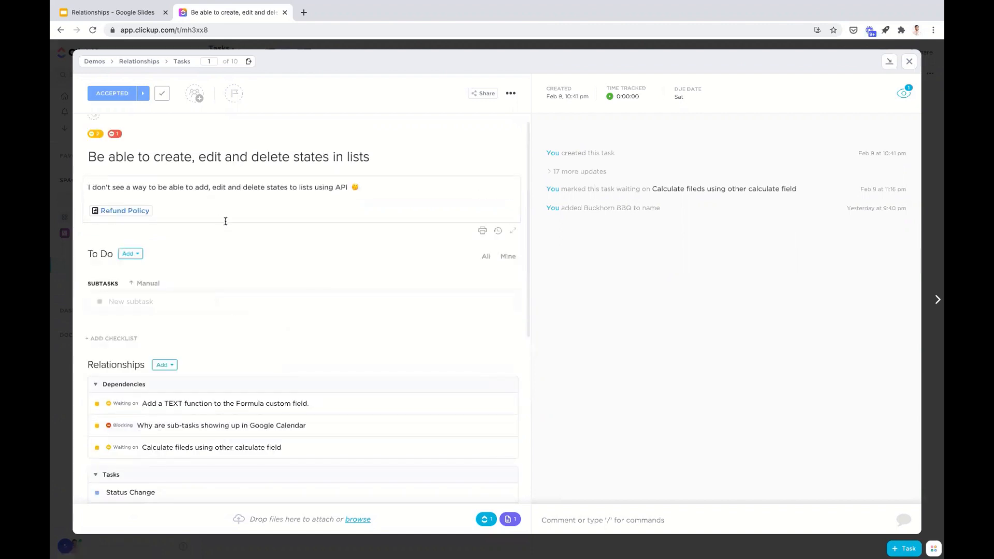
{"action": "scroll", "coordinate": [226, 221], "scroll_direction": "down", "scroll_amount": 1}
{"action": "scroll", "coordinate": [176, 156], "scroll_direction": "down", "scroll_amount": 2}
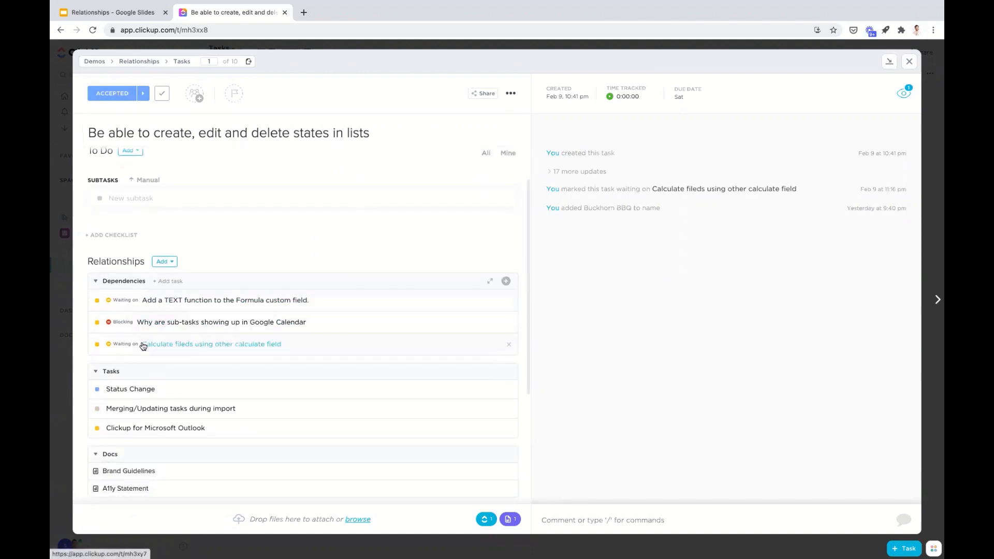
- Check which relationship and dependency types can be added, and review the task's linked tasks, docs, backlinks and conflicts
{"action": "left_click", "coordinate": [166, 262]}
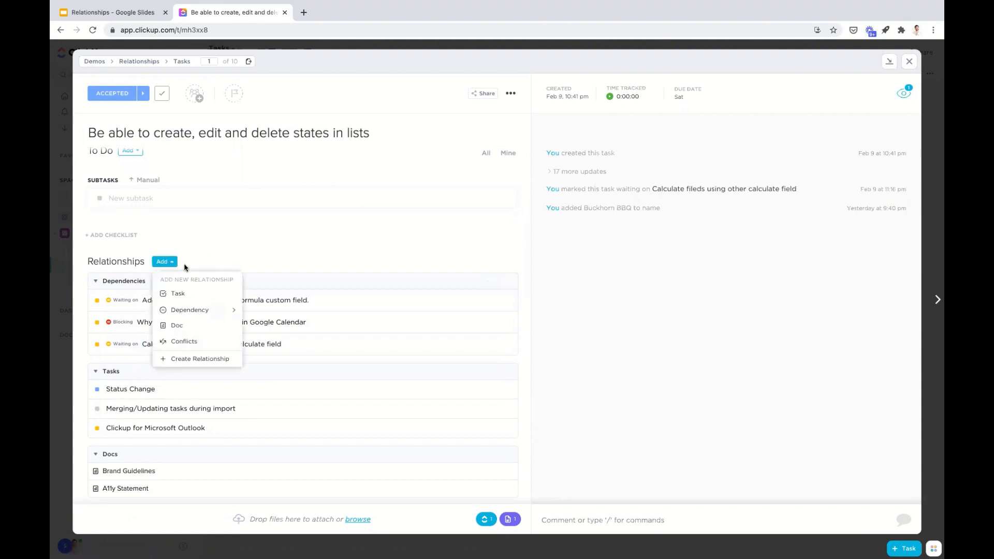
{"action": "left_click", "coordinate": [170, 283]}
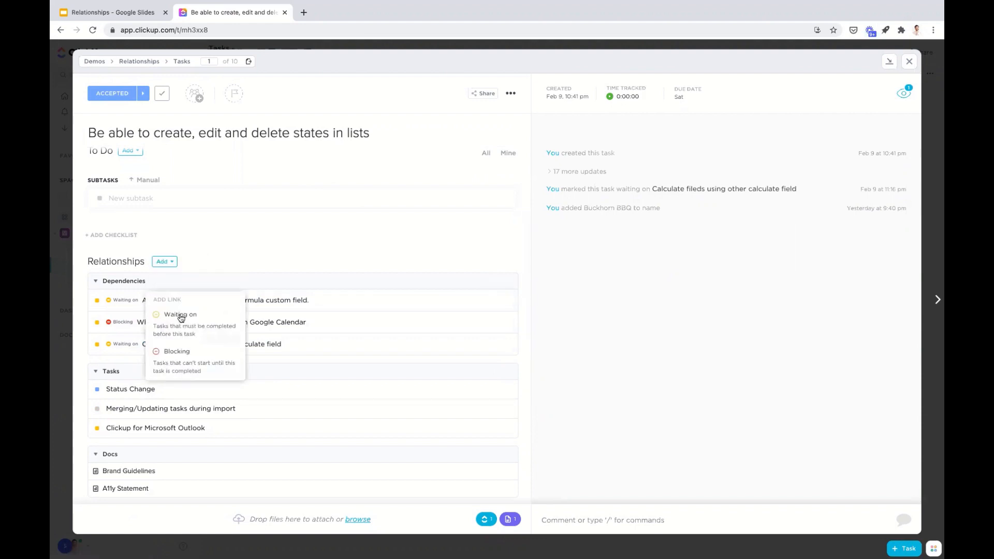
{"action": "scroll", "coordinate": [223, 265], "scroll_direction": "down", "scroll_amount": 2}
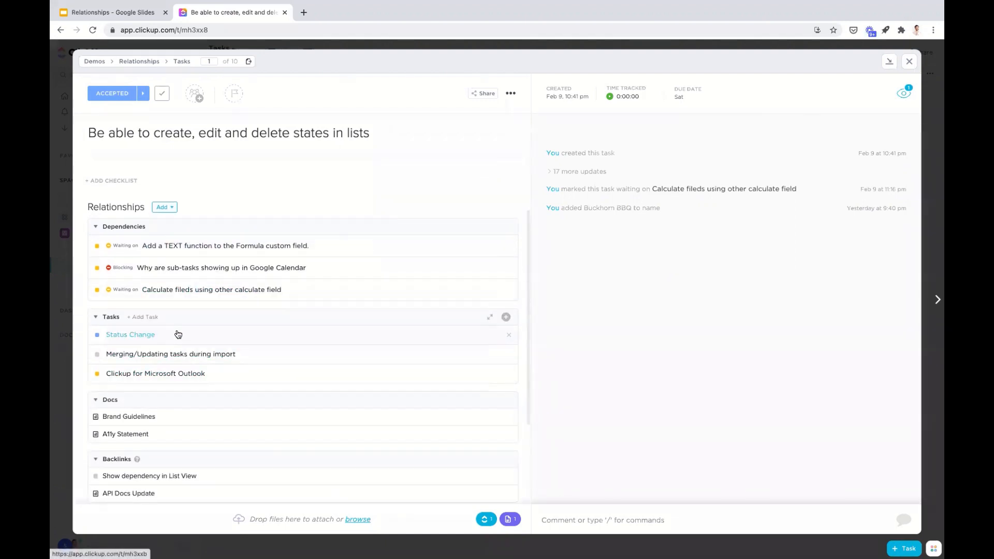
{"action": "scroll", "coordinate": [176, 347], "scroll_direction": "down", "scroll_amount": 3}
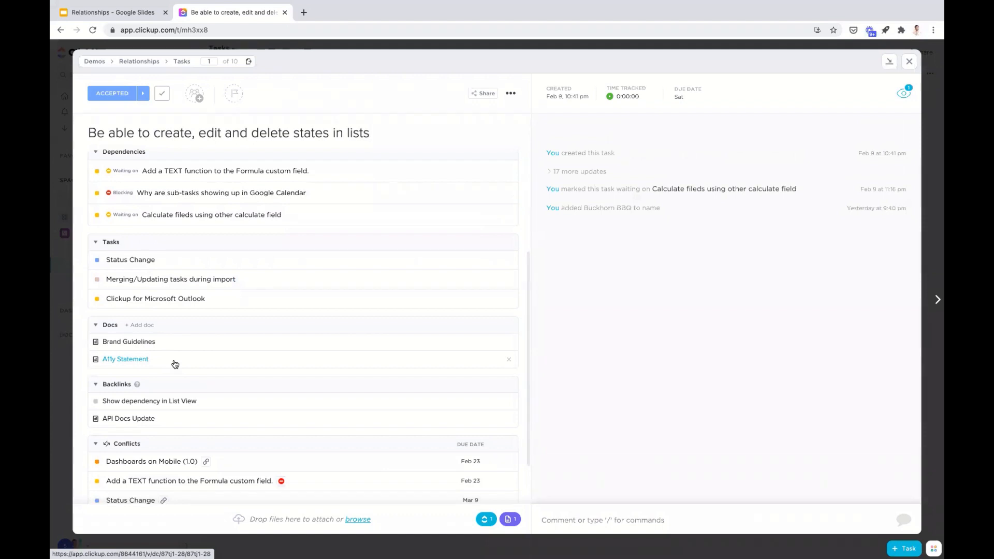
{"action": "scroll", "coordinate": [194, 367], "scroll_direction": "down", "scroll_amount": 2}
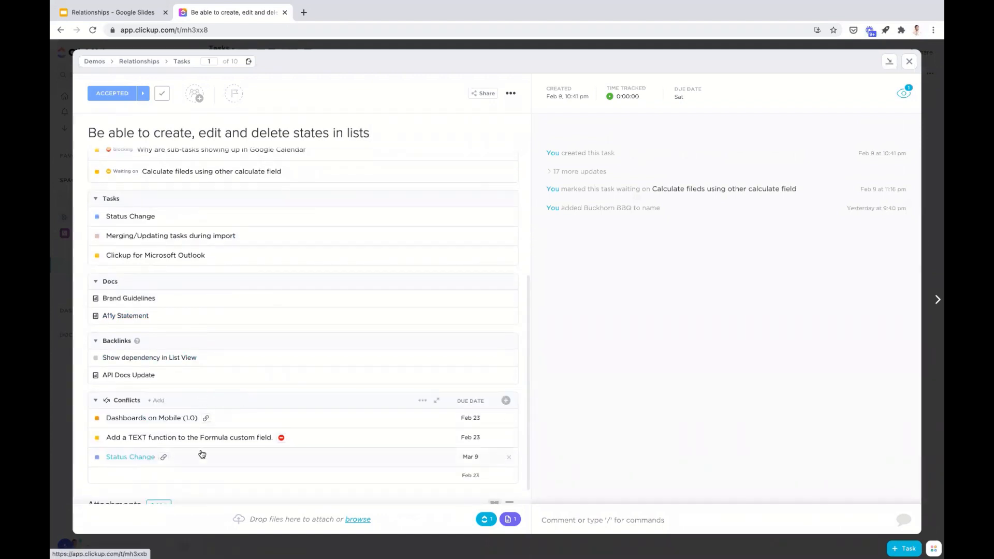
{"action": "scroll", "coordinate": [370, 377], "scroll_direction": "down", "scroll_amount": 1}
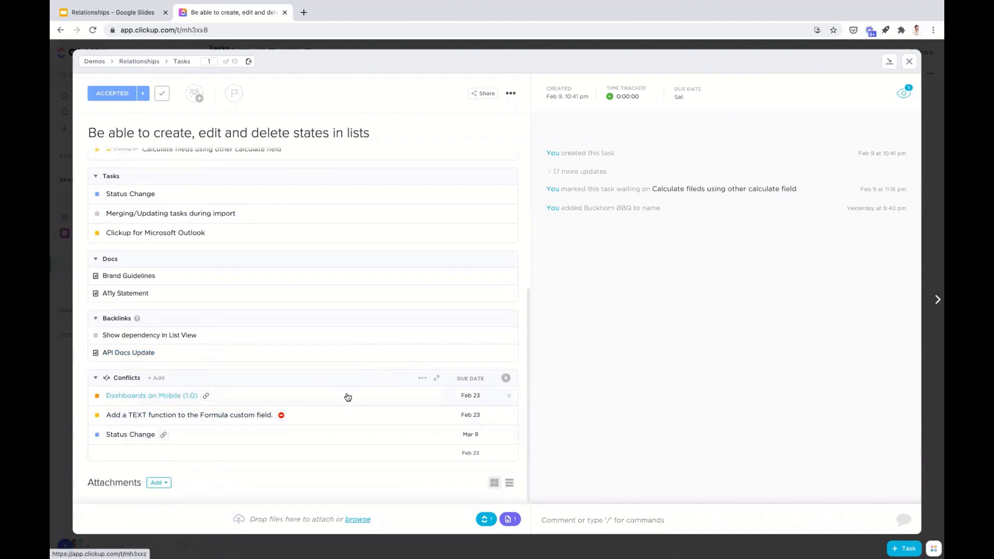
- Remove the Due date column from the Conflicts relationship and add a Due date rollup field calculated as Earliest Date
{"action": "left_click", "coordinate": [482, 382]}
{"action": "left_click", "coordinate": [492, 470]}
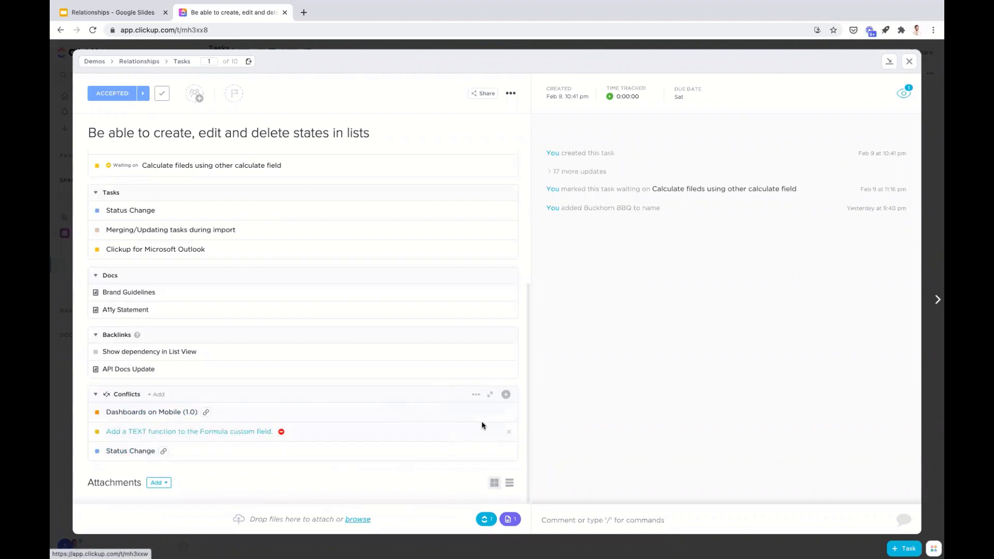
{"action": "left_click", "coordinate": [506, 395]}
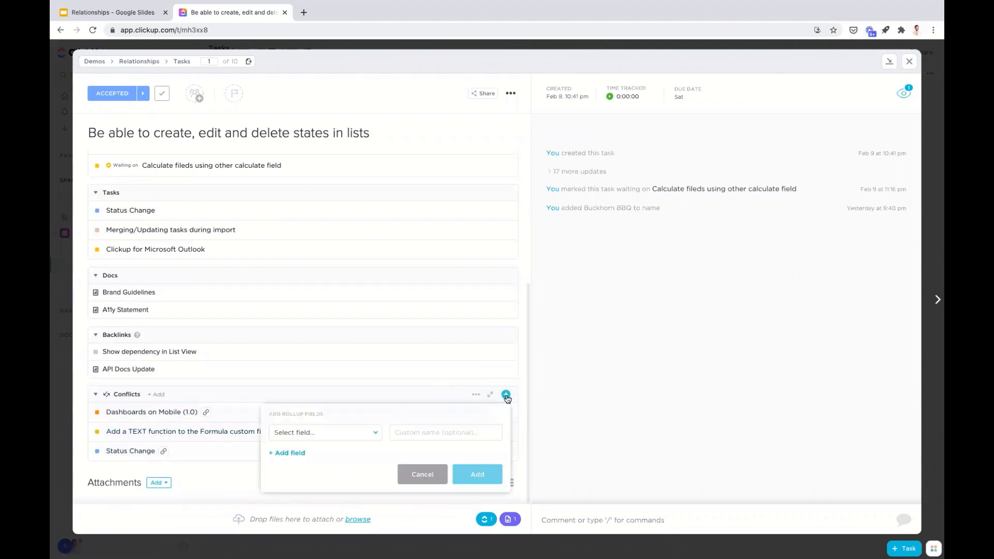
{"action": "left_click", "coordinate": [354, 432]}
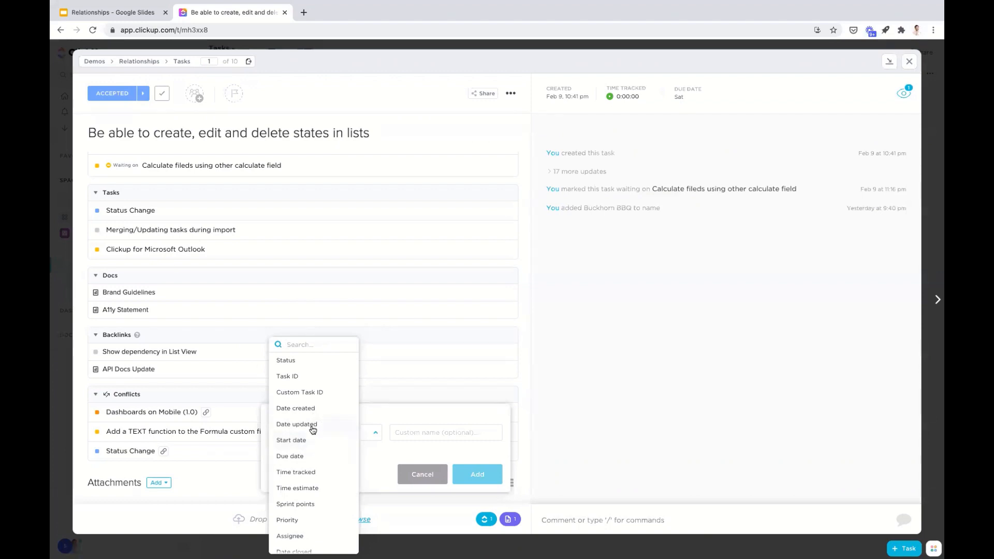
{"action": "left_click", "coordinate": [305, 457]}
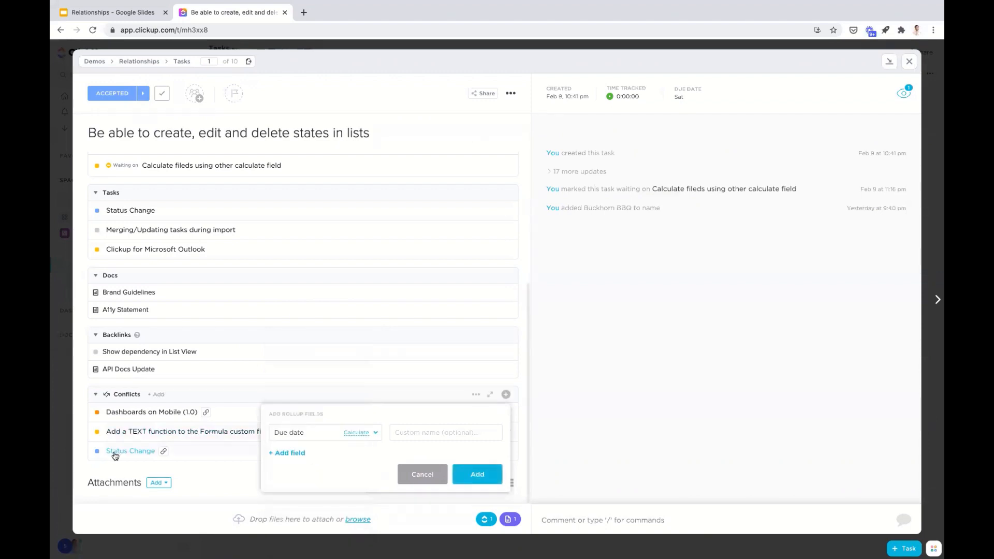
{"action": "left_click", "coordinate": [359, 435]}
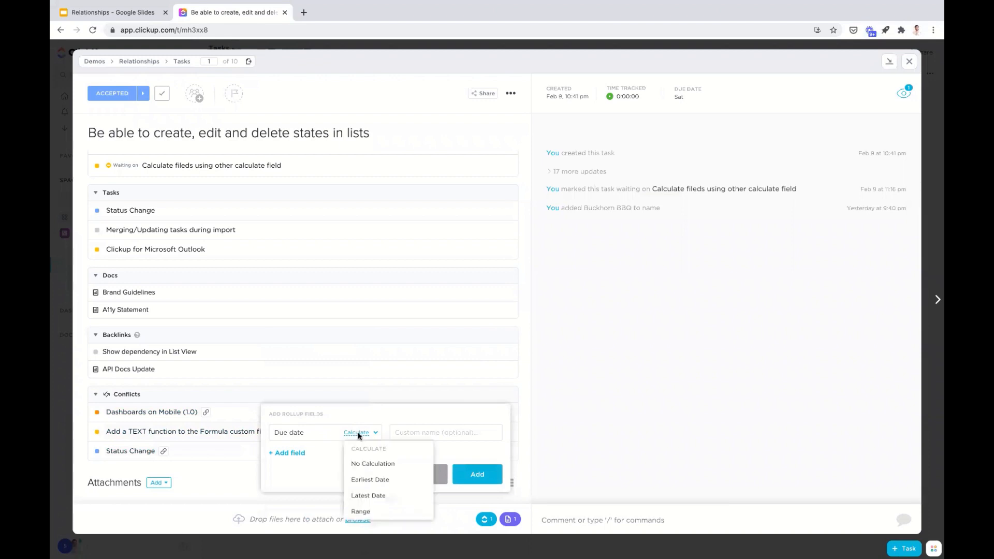
{"action": "left_click", "coordinate": [383, 482]}
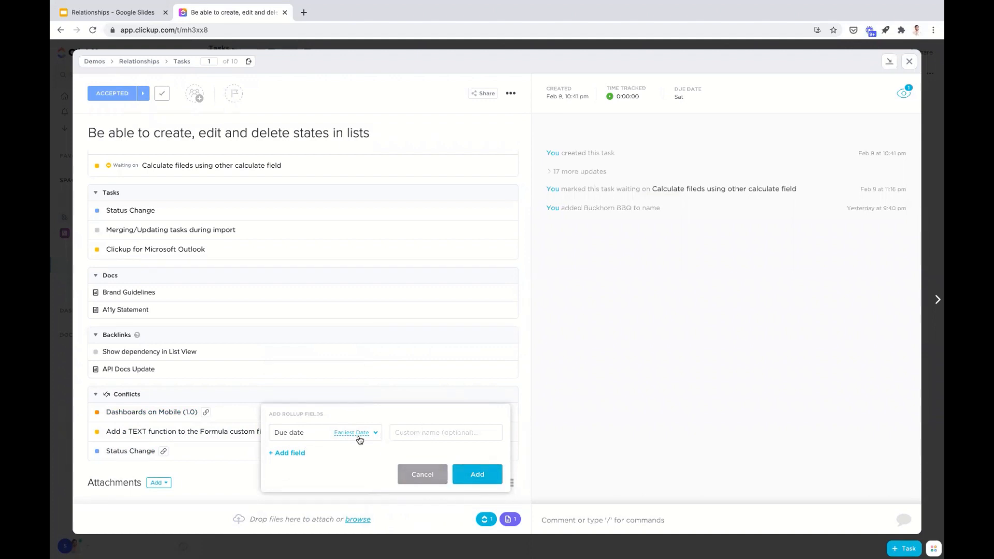
{"action": "left_click", "coordinate": [476, 474]}
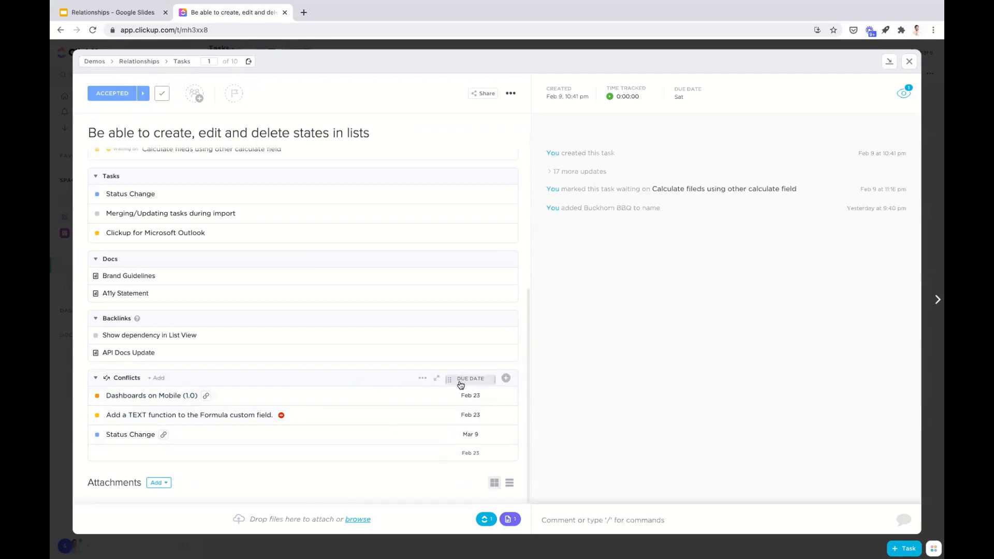
- View the Conflicts relationship in its enlarged and inline forms, and close the task
{"action": "left_click", "coordinate": [436, 382]}
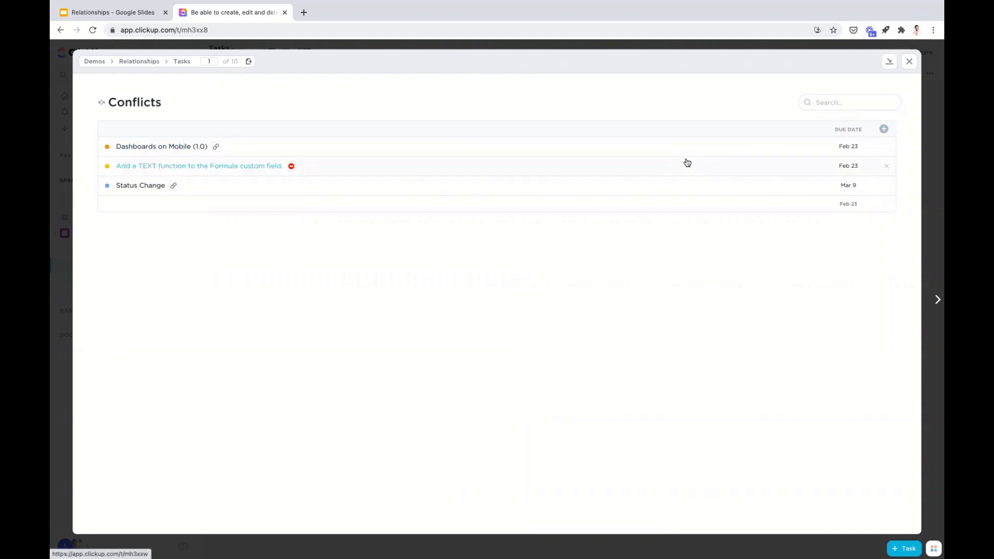
{"action": "key", "text": "Escape"}
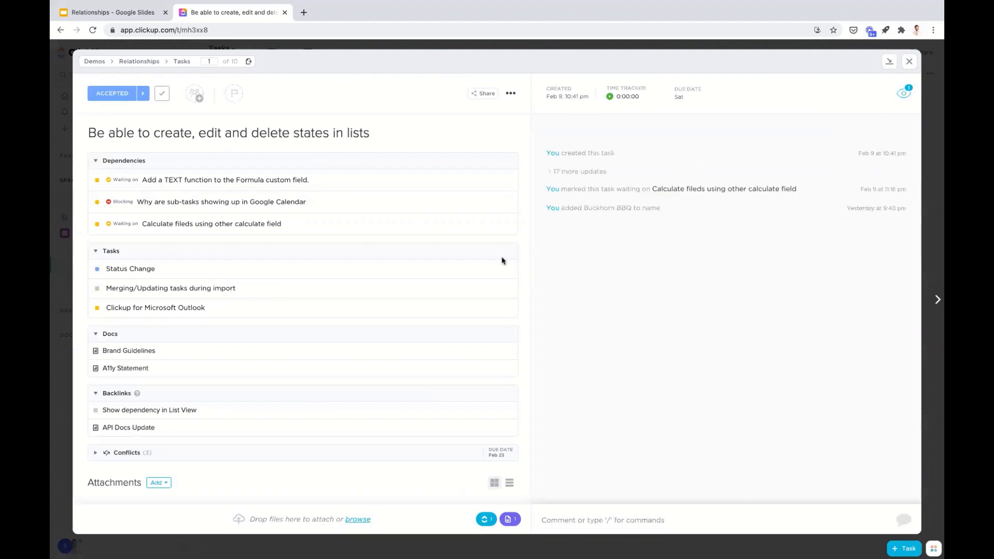
{"action": "left_click", "coordinate": [96, 454]}
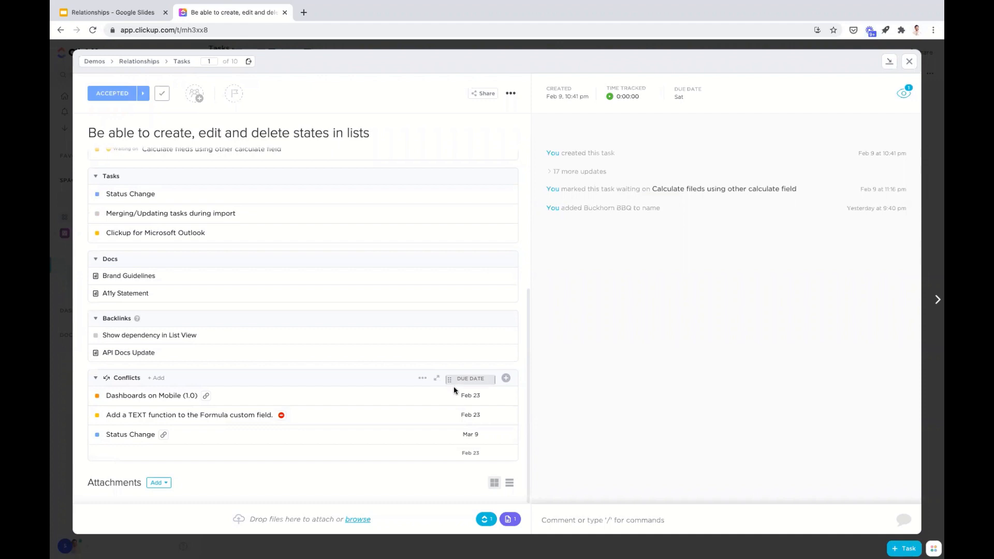
{"action": "scroll", "coordinate": [456, 386], "scroll_direction": "up", "scroll_amount": 3}
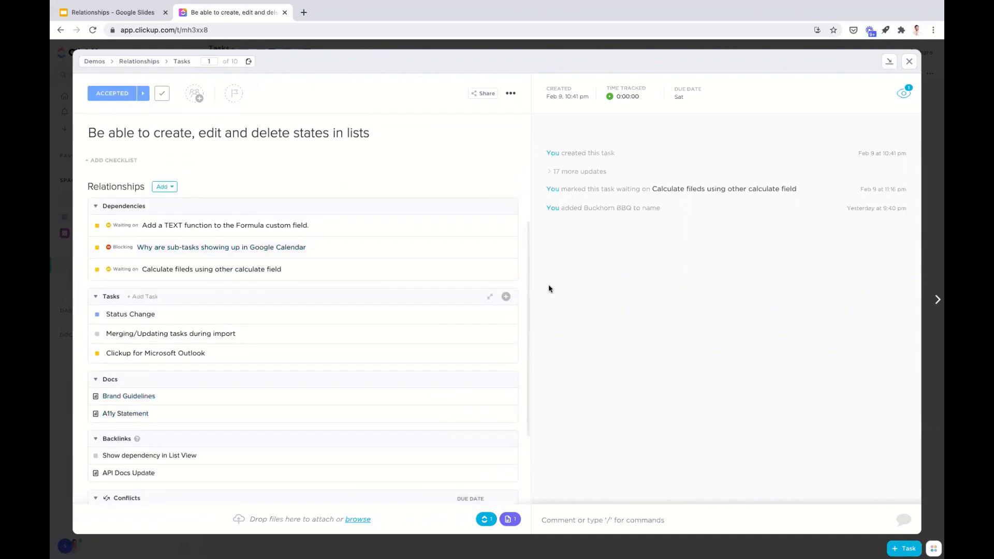
{"action": "left_click", "coordinate": [909, 61]}
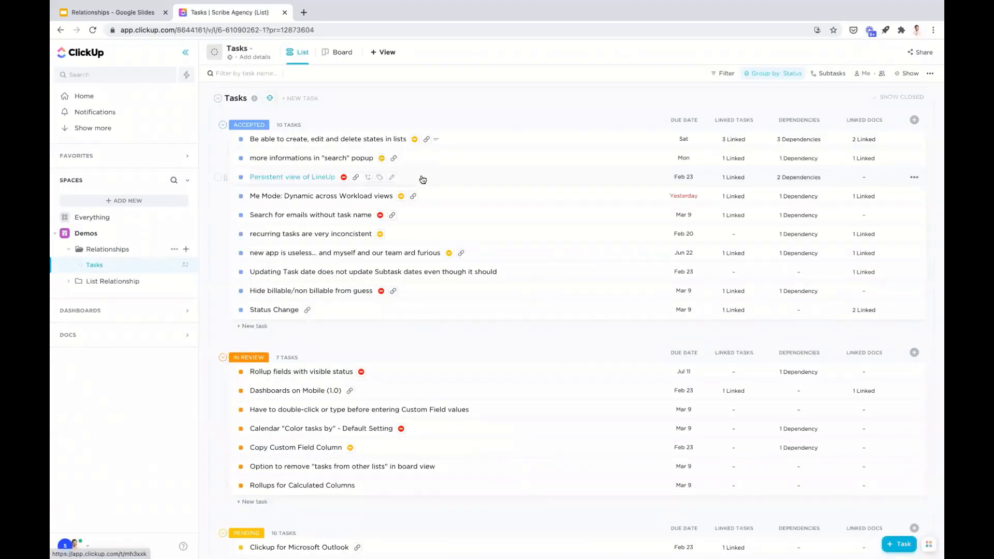
- Expand the List Relationship folder and open its Clients list
{"action": "left_click", "coordinate": [100, 285]}
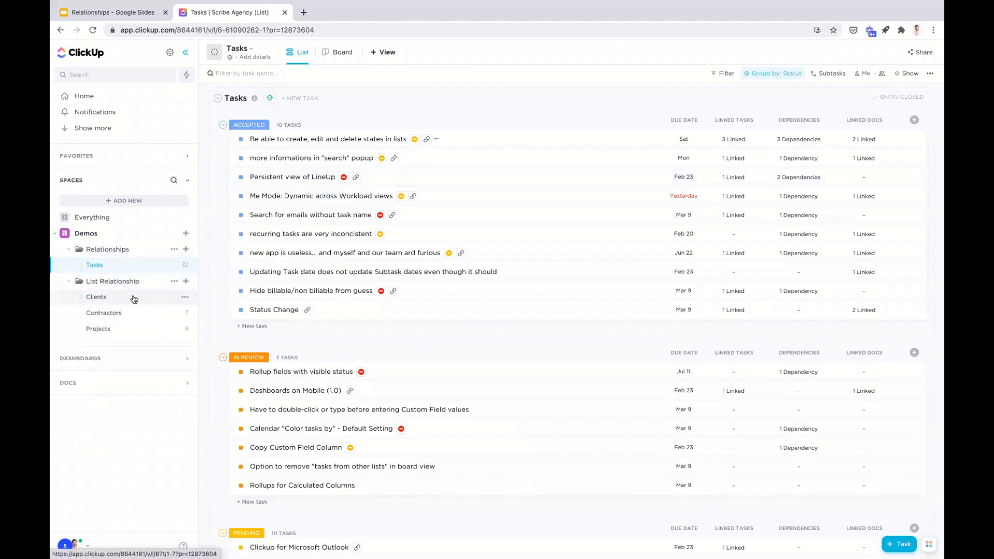
{"action": "left_click", "coordinate": [134, 299]}
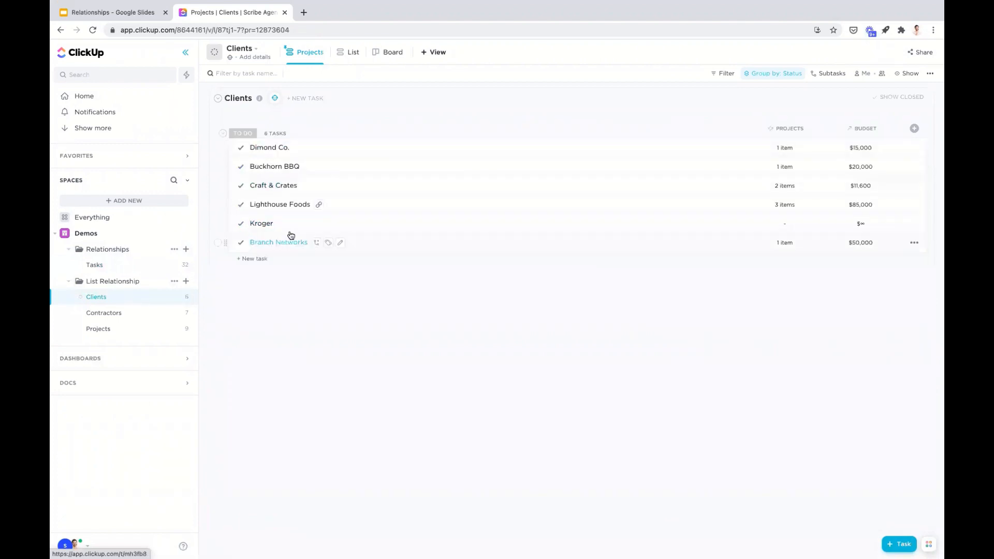
- View the Contractors list, and open the Projects list to examine its Client relationship column
{"action": "left_click", "coordinate": [115, 315]}
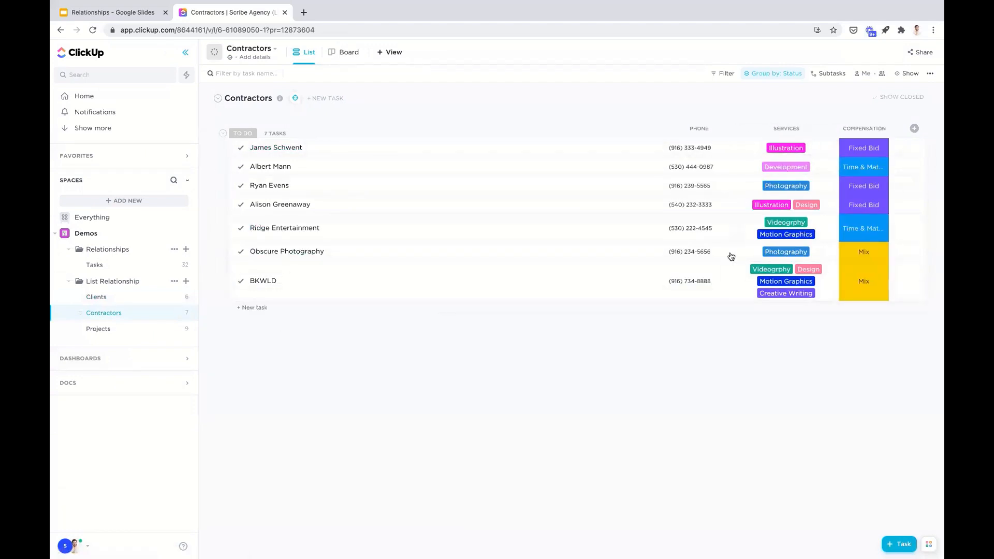
{"action": "left_click", "coordinate": [126, 331]}
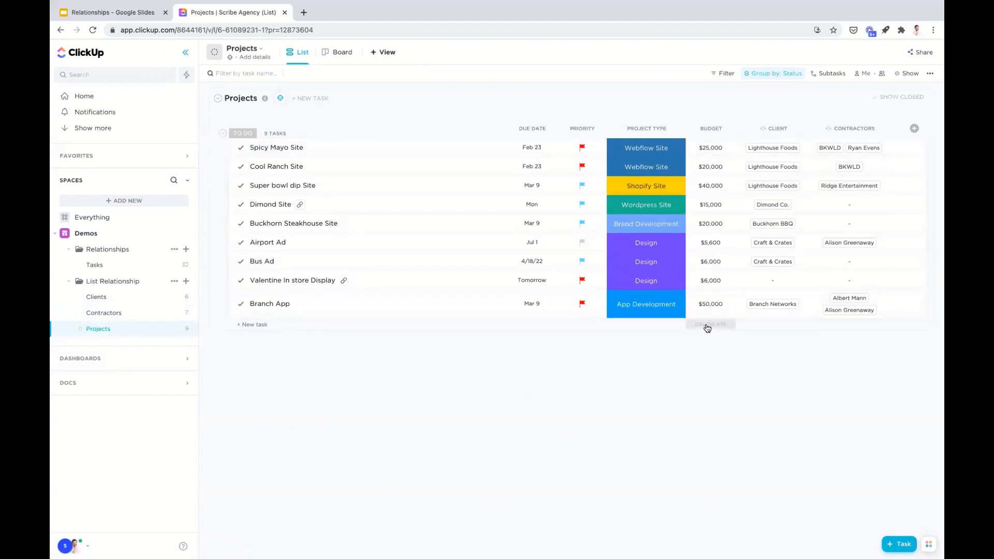
{"action": "left_click", "coordinate": [789, 128]}
{"action": "left_click", "coordinate": [788, 118]}
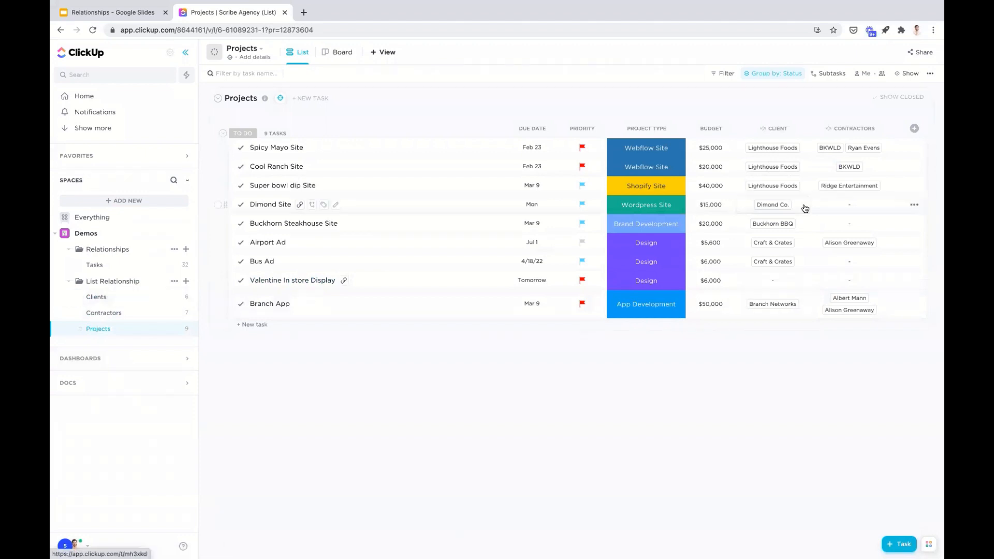
- Check the settings for a new Relationship column in the Projects list, and close them without adding the column
{"action": "left_click", "coordinate": [914, 130]}
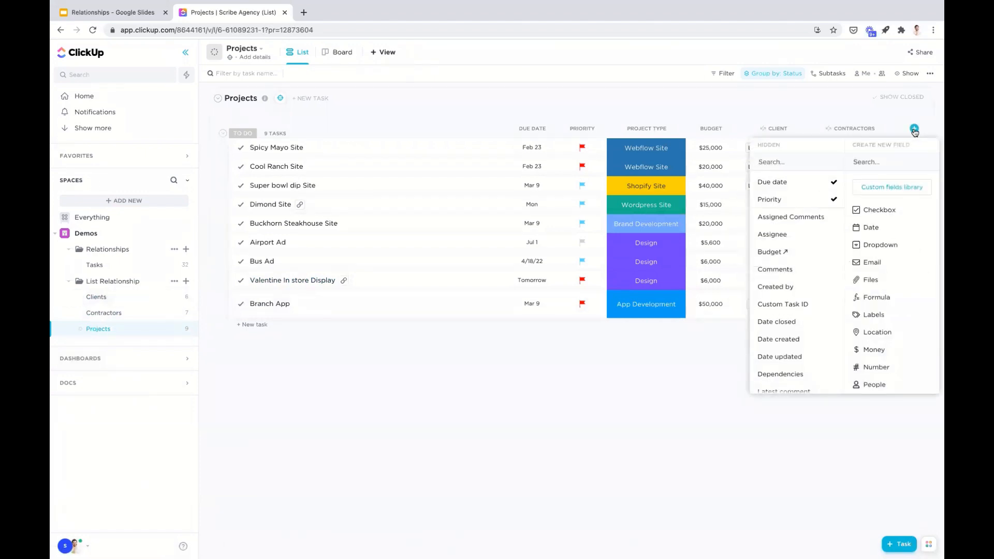
{"action": "scroll", "coordinate": [900, 280], "scroll_direction": "down", "scroll_amount": 3}
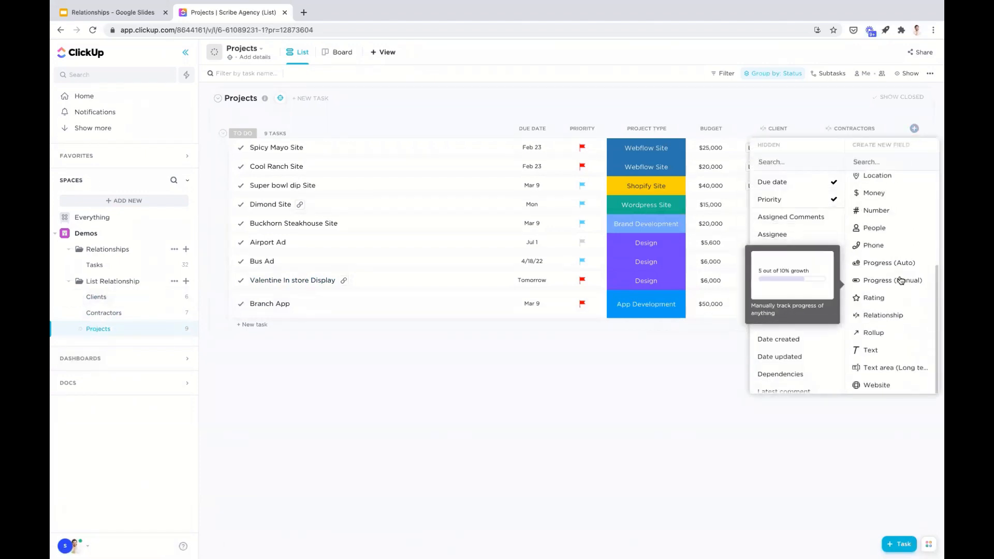
{"action": "left_click", "coordinate": [896, 317]}
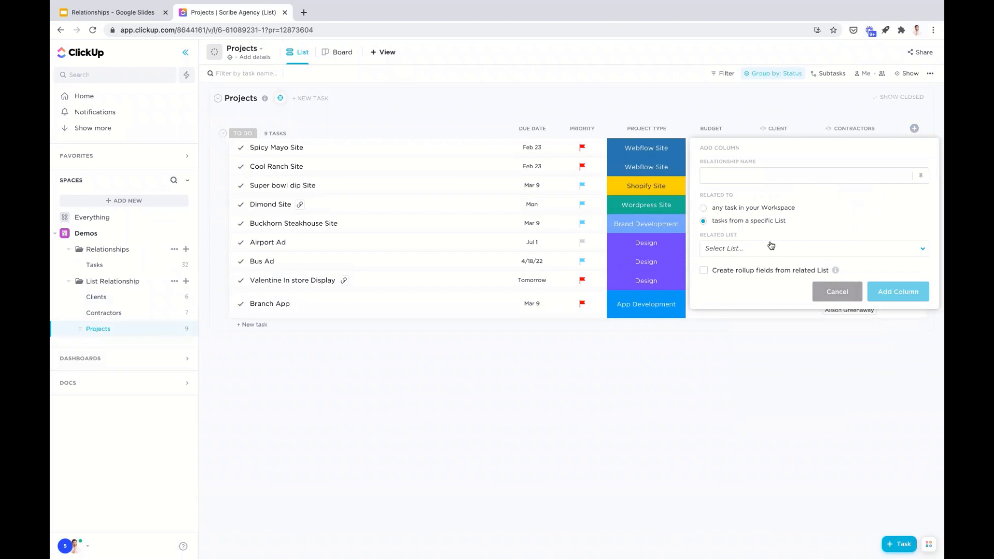
{"action": "left_click", "coordinate": [777, 108]}
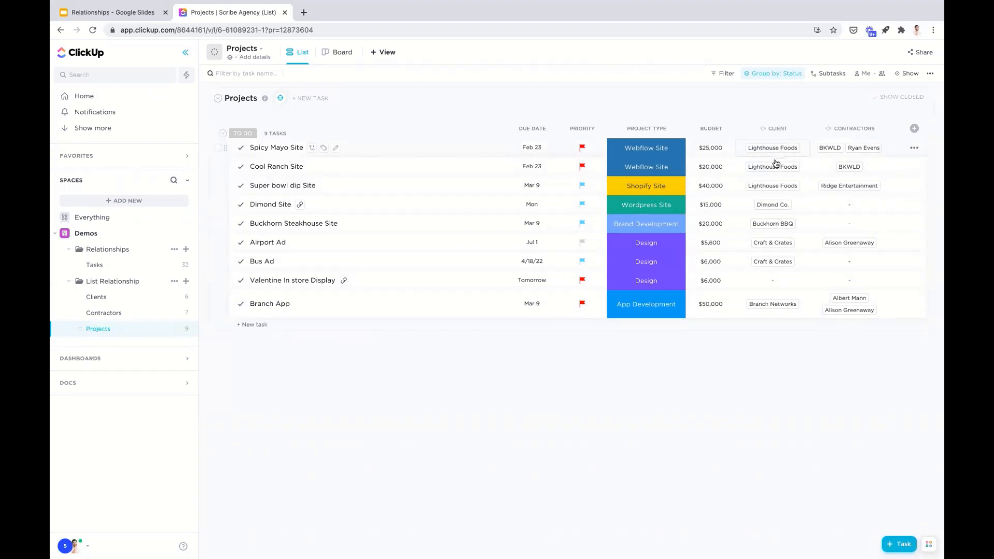
- View the Dimond Site project's Client relationship and the clients available for linking, and close it
{"action": "left_click", "coordinate": [776, 205]}
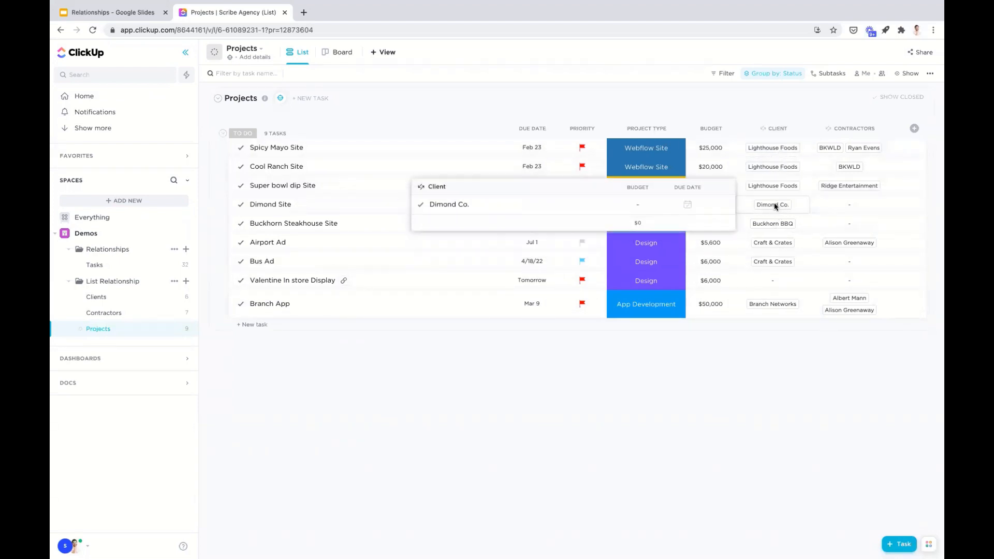
{"action": "left_click", "coordinate": [464, 187]}
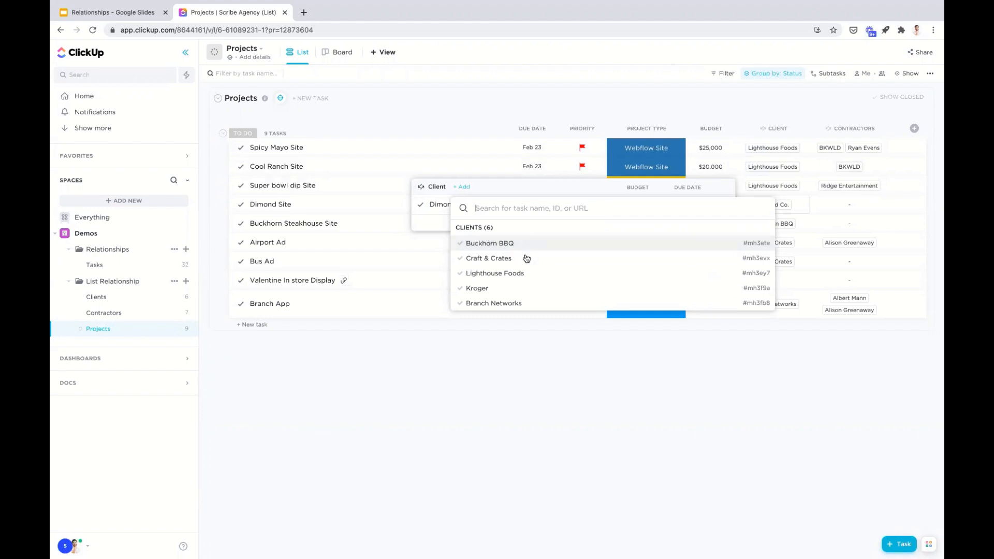
{"action": "left_click", "coordinate": [687, 403]}
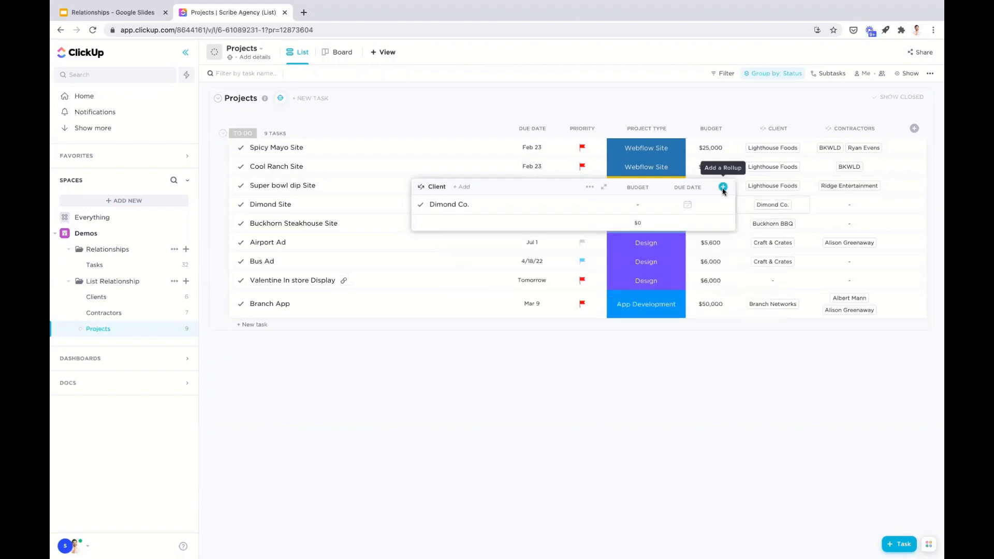
{"action": "left_click", "coordinate": [766, 278]}
- Create a new client named tesla from the Client relationship of the Valentine In store Display project
{"action": "left_click", "coordinate": [775, 283]}
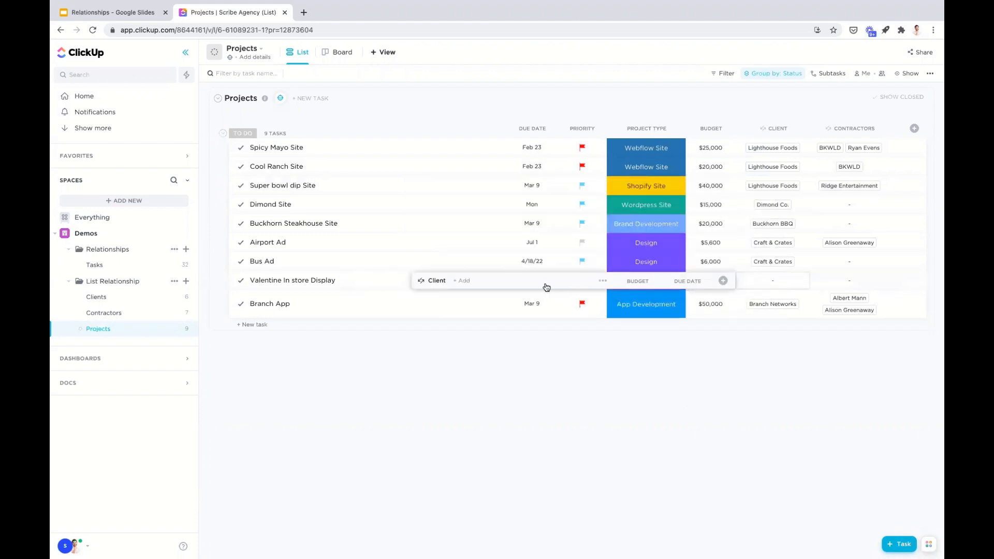
{"action": "left_click", "coordinate": [462, 281]}
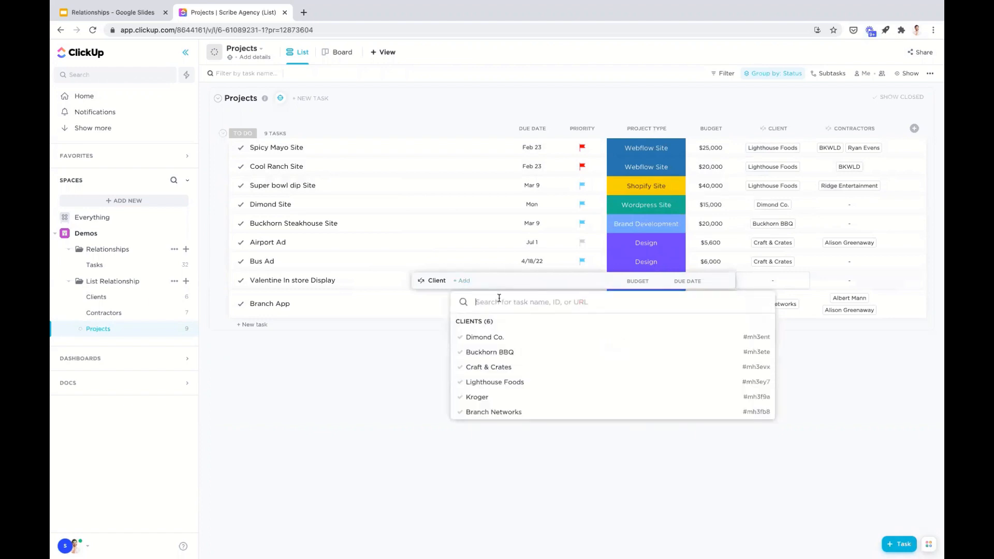
{"action": "type", "text": "tesla"}
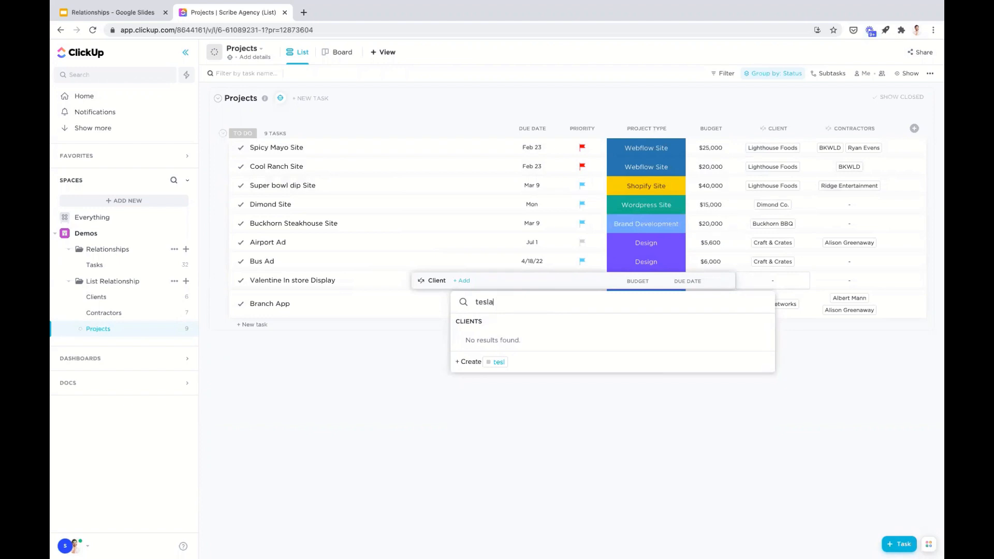
{"action": "left_click", "coordinate": [498, 363]}
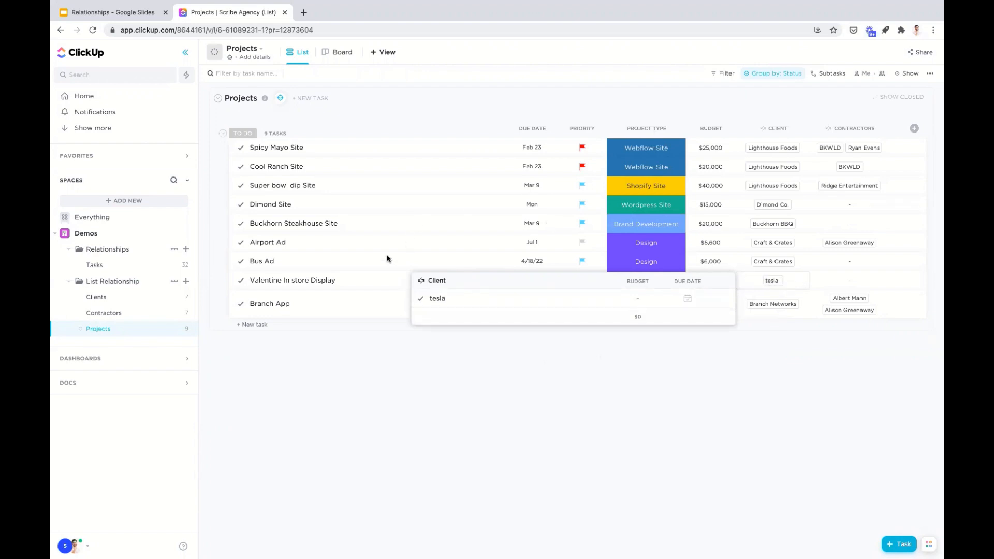
- Check the projects related to tesla in the Clients list, and return to the Projects list
{"action": "left_click", "coordinate": [99, 297]}
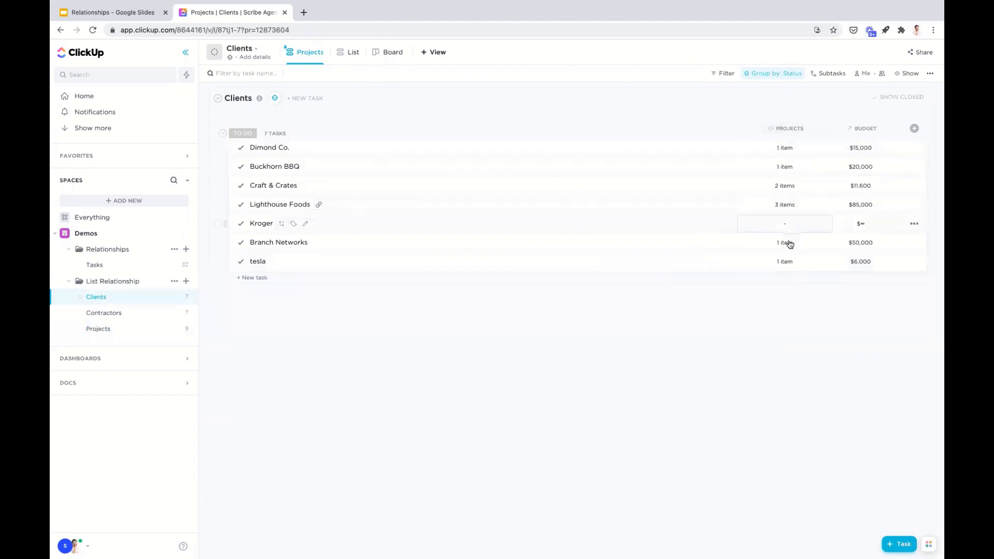
{"action": "left_click", "coordinate": [786, 262]}
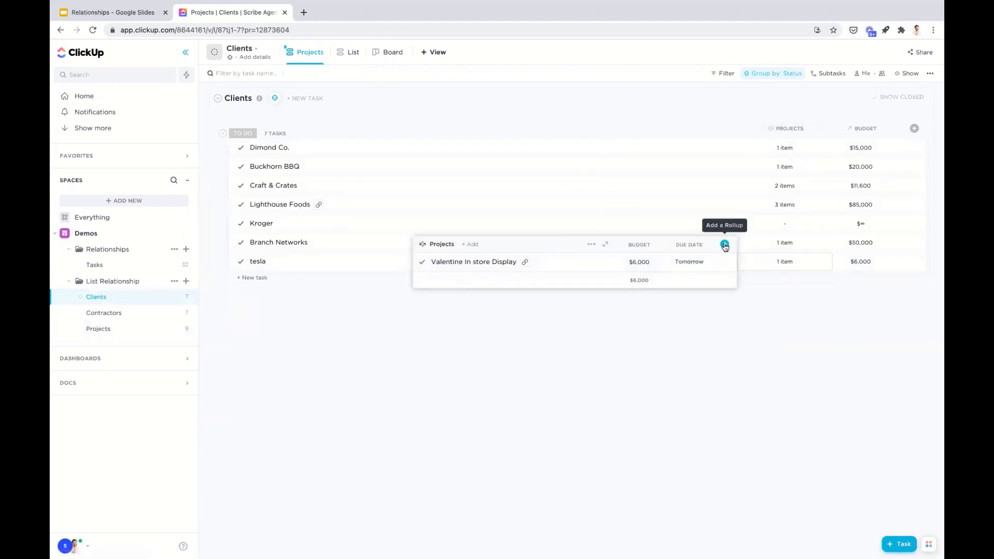
{"action": "left_click", "coordinate": [848, 326]}
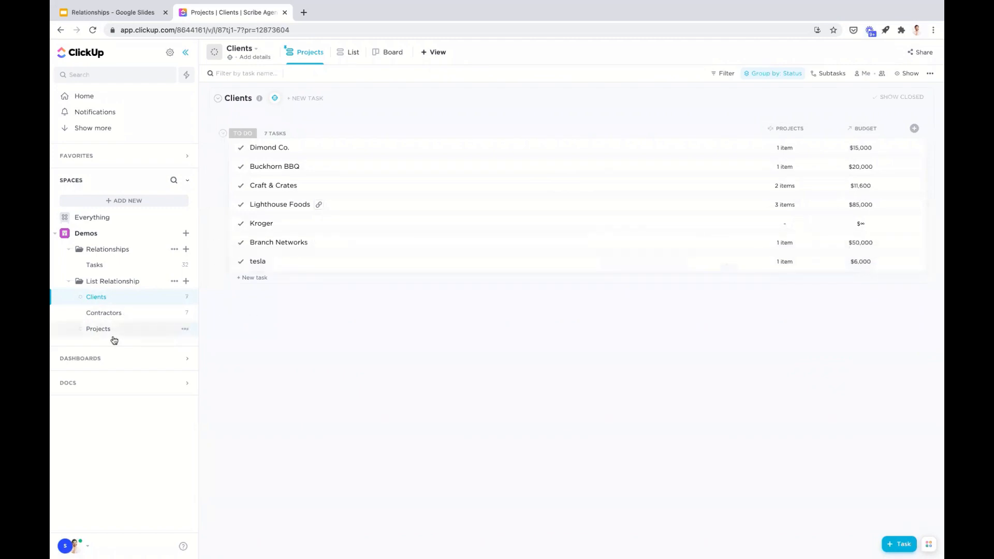
{"action": "left_click", "coordinate": [129, 334]}
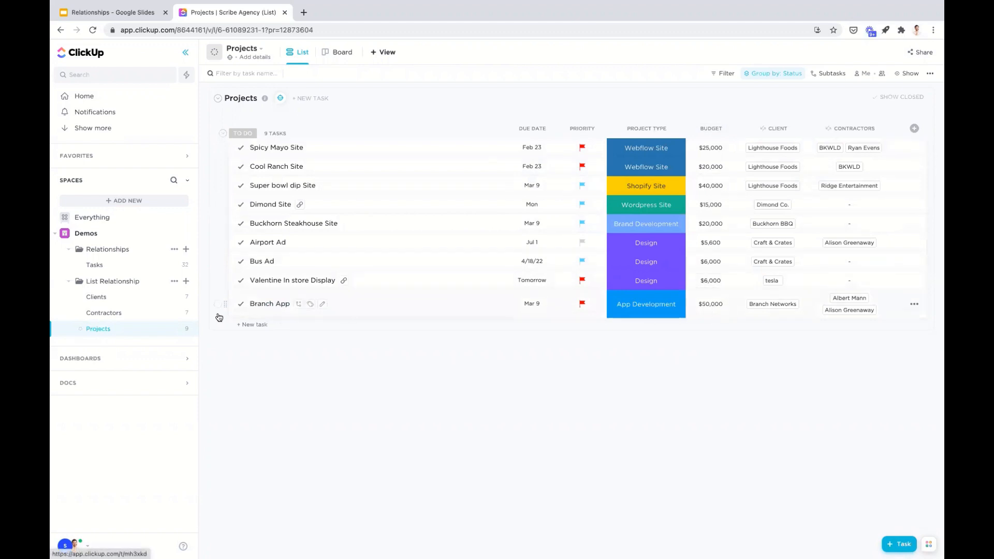
- Open Lighthouse Foods from the Clients list, review its expanded Projects relationship with rollups, and close the task
{"action": "left_click", "coordinate": [106, 301]}
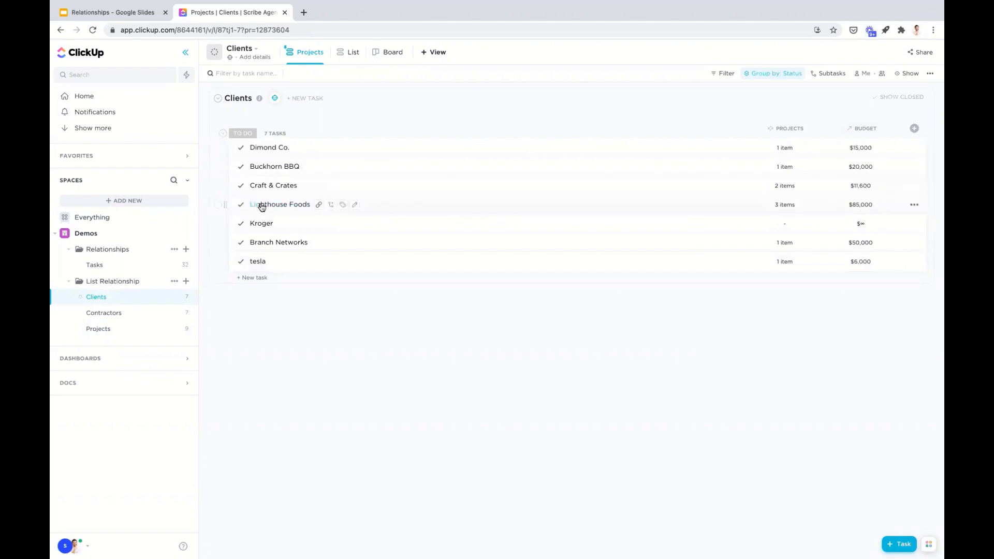
{"action": "left_click", "coordinate": [356, 211]}
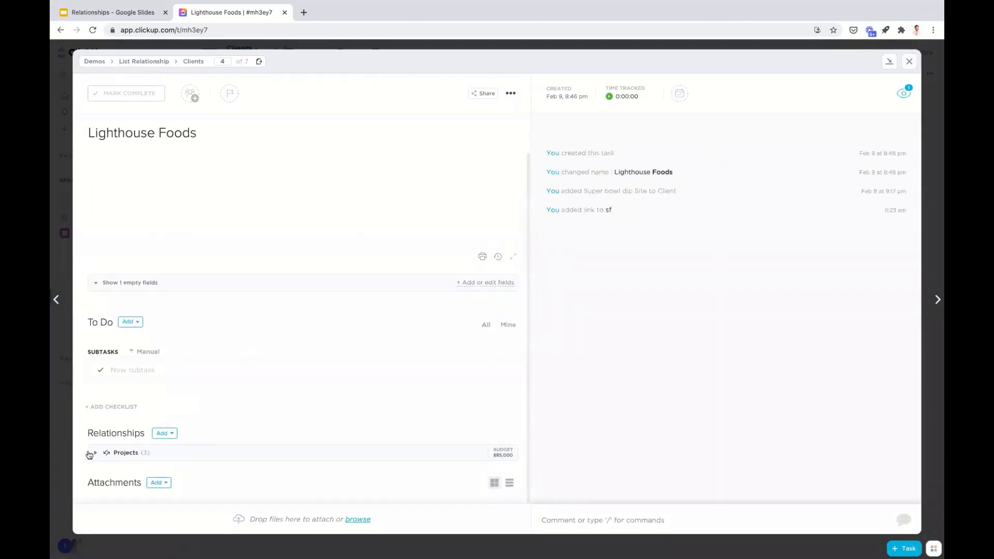
{"action": "left_click", "coordinate": [95, 455]}
{"action": "scroll", "coordinate": [219, 395], "scroll_direction": "down", "scroll_amount": 2}
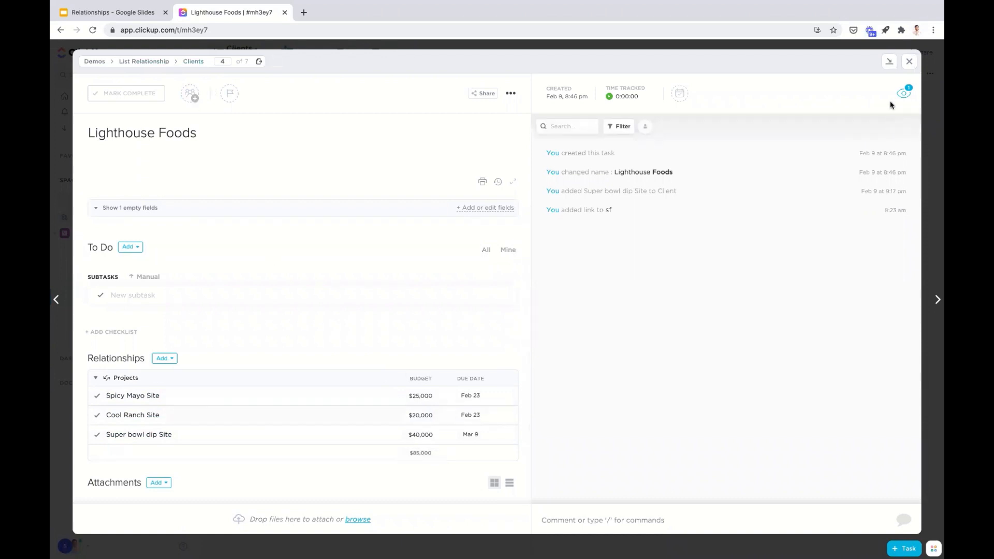
{"action": "left_click", "coordinate": [912, 60]}
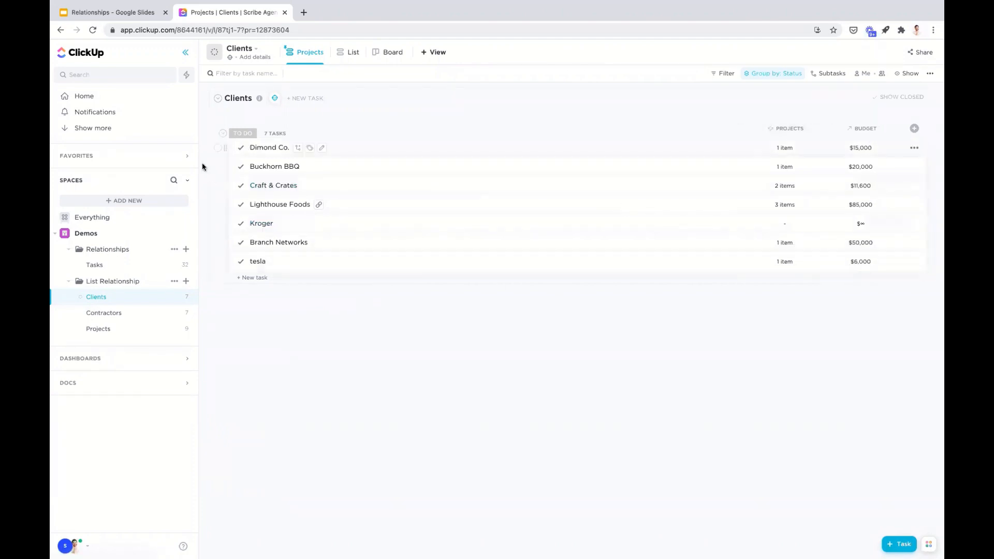
- Look over the Contractors list and the Projects list once more
{"action": "left_click", "coordinate": [126, 312]}
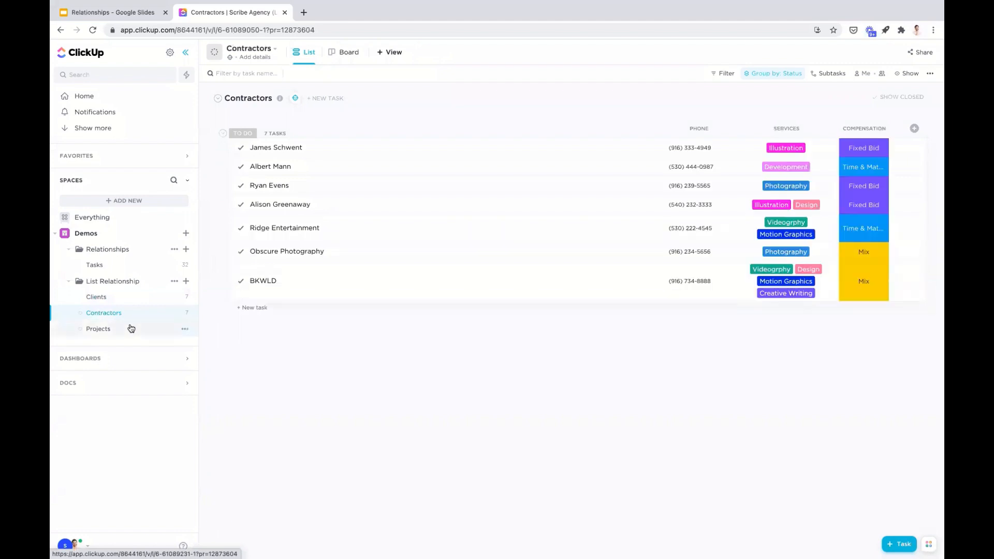
{"action": "left_click", "coordinate": [132, 327]}
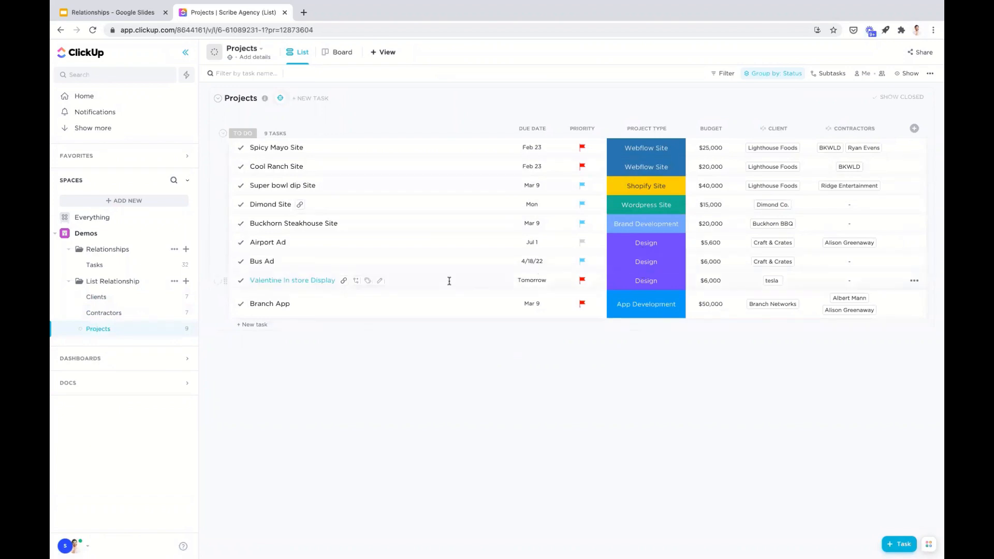
- Switch to the Relationships presentation in Google Slides and start presenting from the What's Next slide
{"action": "left_click", "coordinate": [87, 12]}
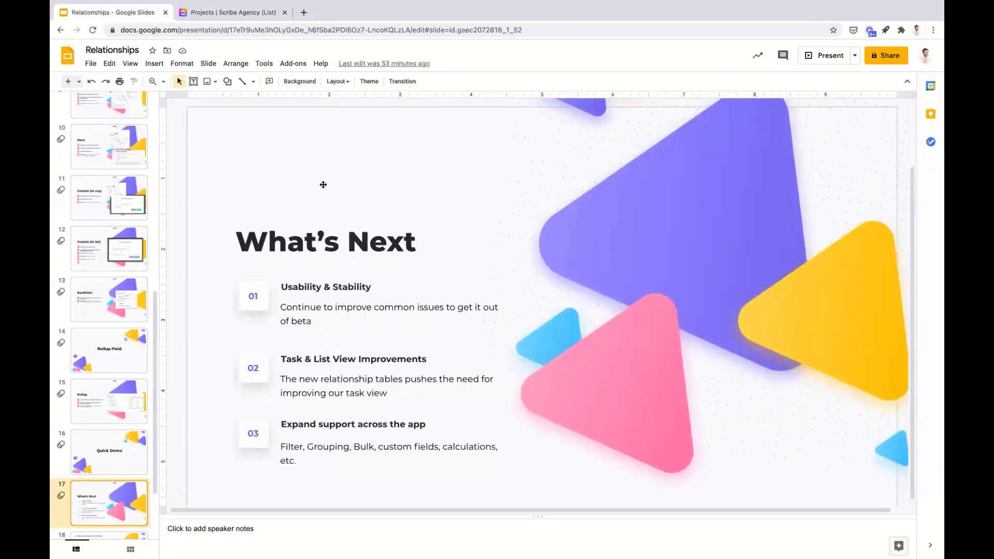
{"action": "left_click", "coordinate": [826, 57]}
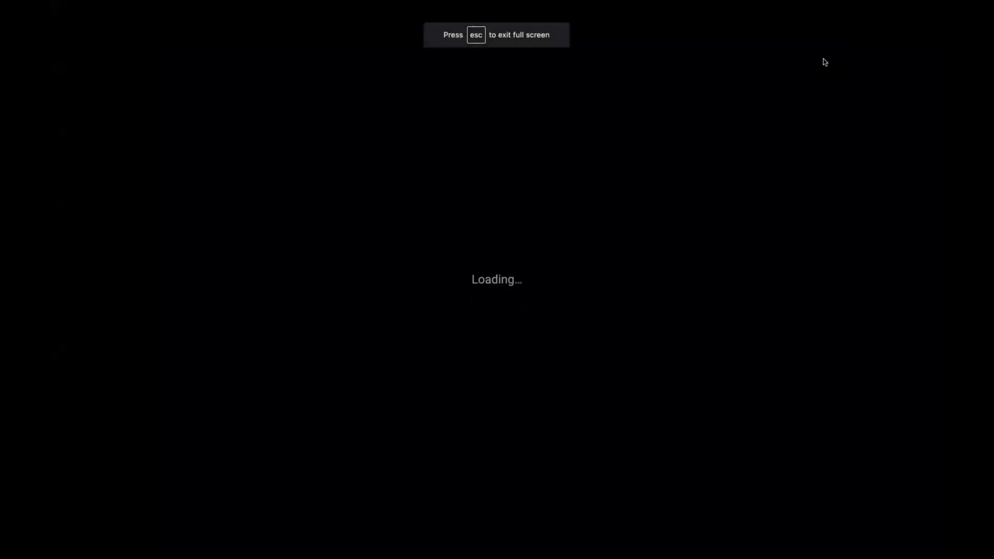
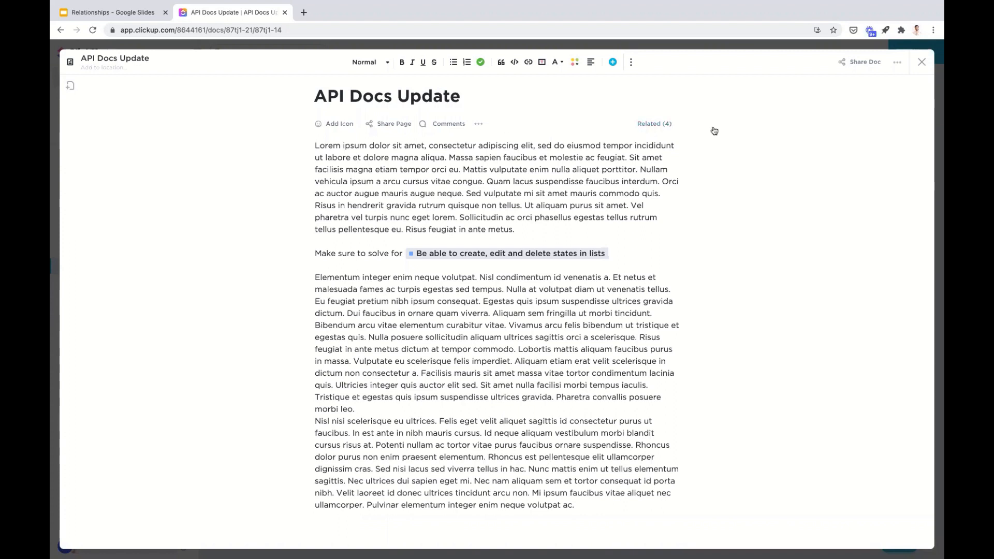
- Review the API Docs Update doc's related page links, check the docs offered for linking, and close the doc
{"action": "left_click", "coordinate": [655, 125]}
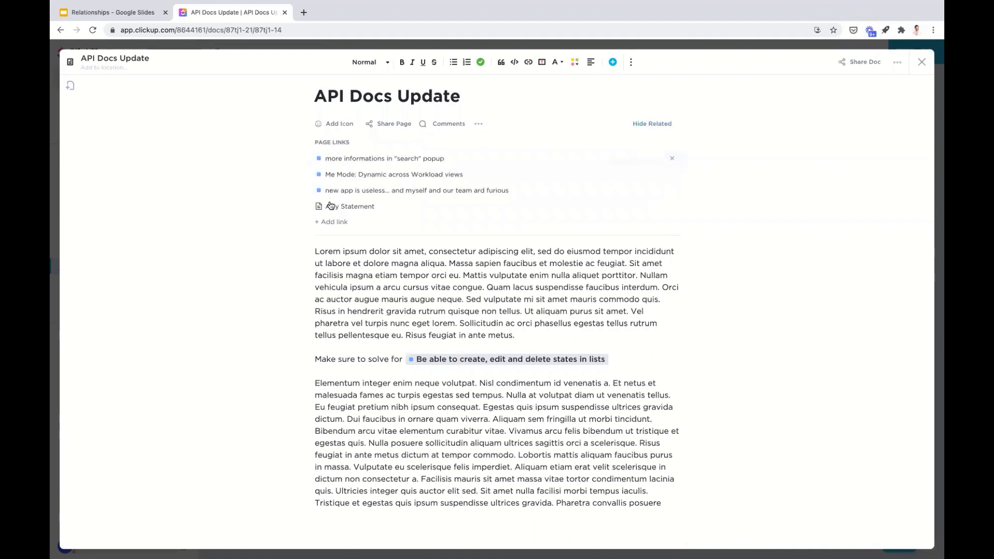
{"action": "left_click", "coordinate": [333, 224]}
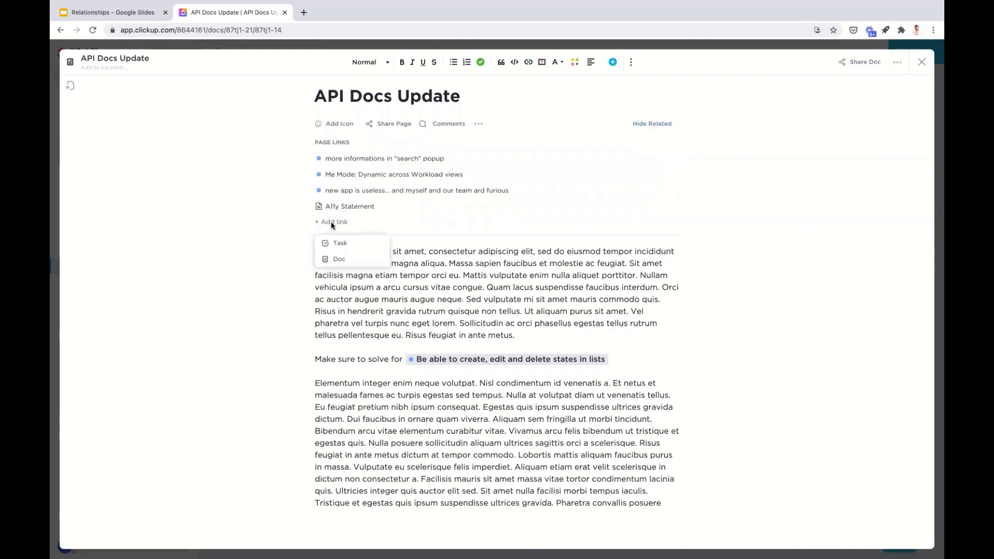
{"action": "left_click", "coordinate": [351, 261]}
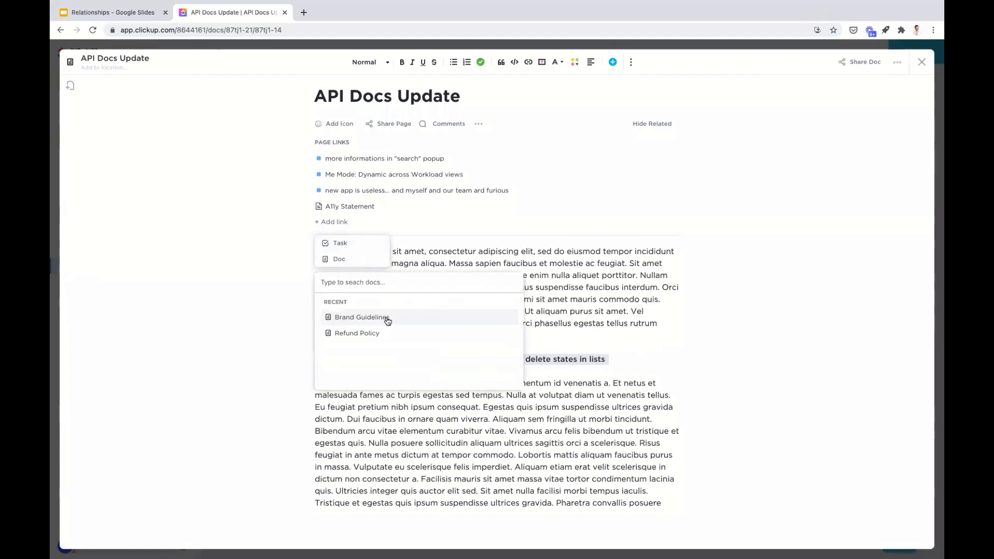
{"action": "left_click", "coordinate": [611, 199]}
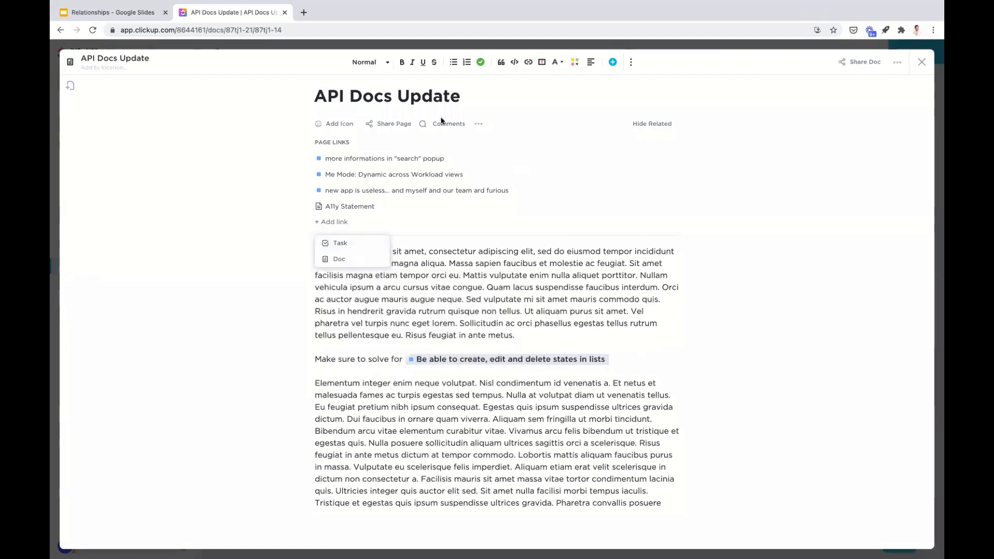
{"action": "left_click", "coordinate": [636, 135]}
{"action": "left_click", "coordinate": [647, 124]}
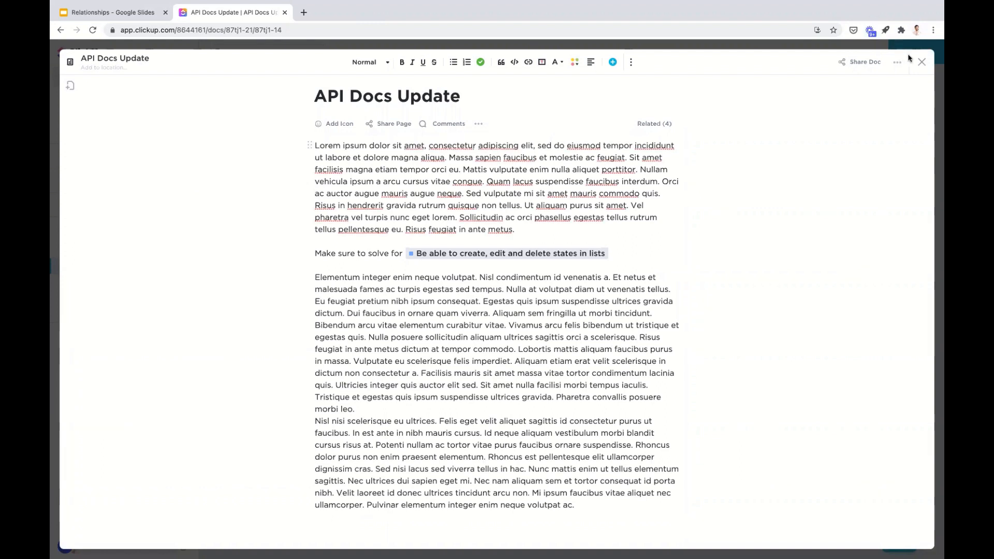
{"action": "left_click", "coordinate": [921, 62]}
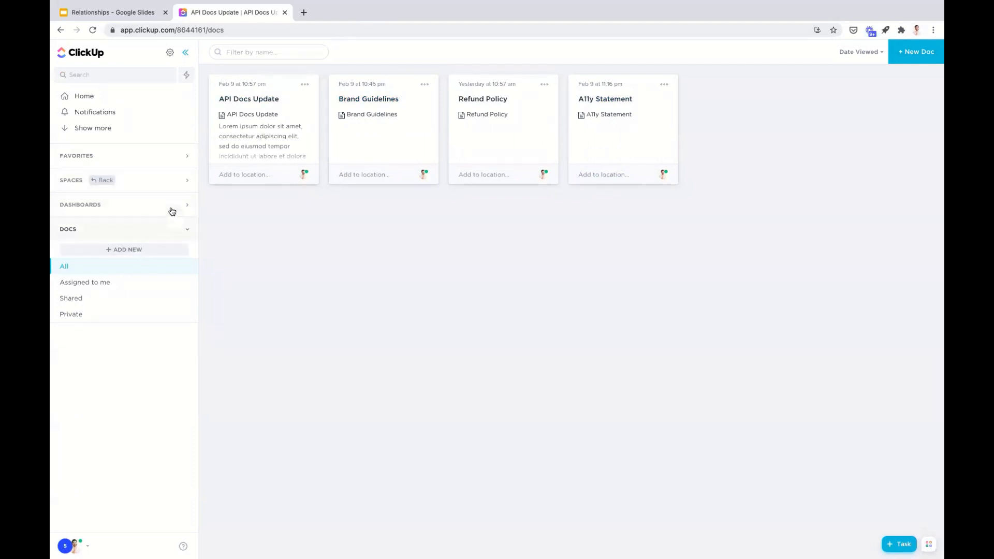
- Create a new list in the List Relationship folder and name it Course
{"action": "left_click", "coordinate": [174, 180]}
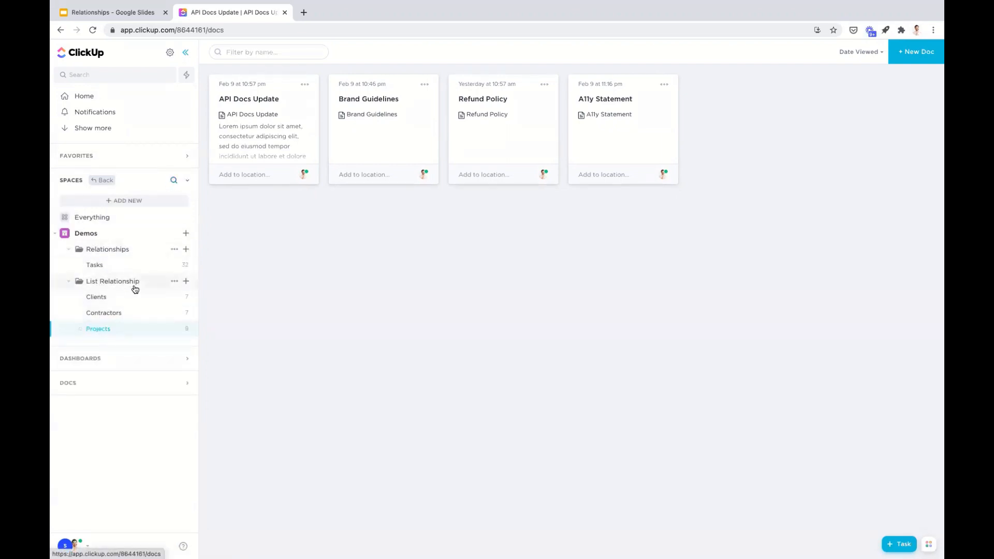
{"action": "left_click", "coordinate": [186, 281]}
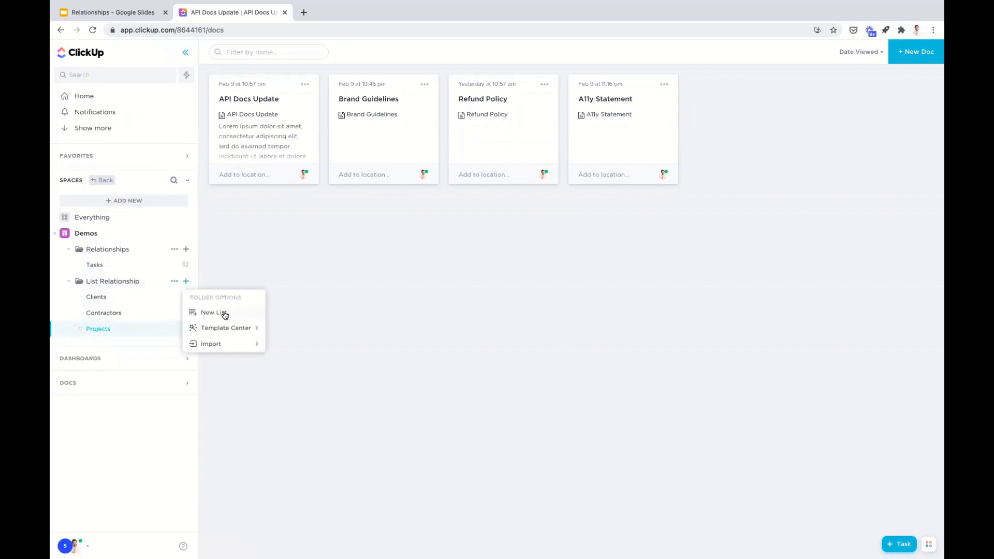
{"action": "left_click", "coordinate": [224, 313]}
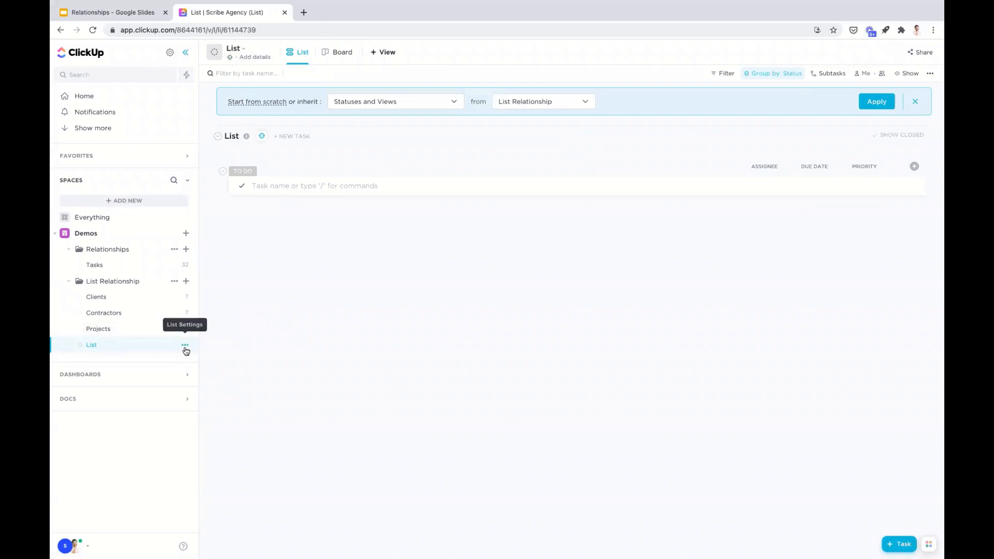
{"action": "left_click", "coordinate": [185, 346]}
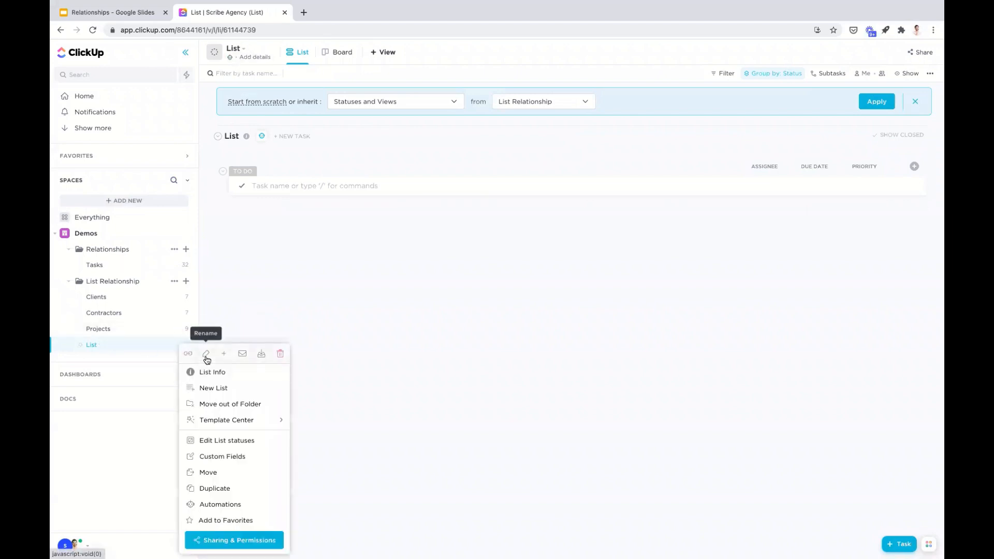
{"action": "left_click", "coordinate": [205, 356]}
{"action": "key", "text": "BackSpace"}
{"action": "key", "text": "BackSpace"}
{"action": "key", "text": "BackSpace"}
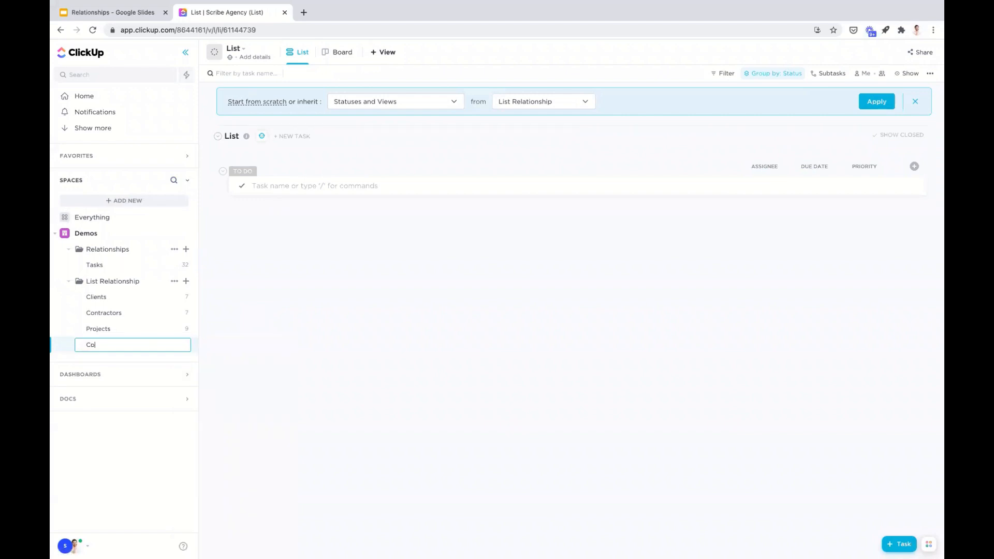
{"action": "type", "text": "Course"}
{"action": "key", "text": "Return"}
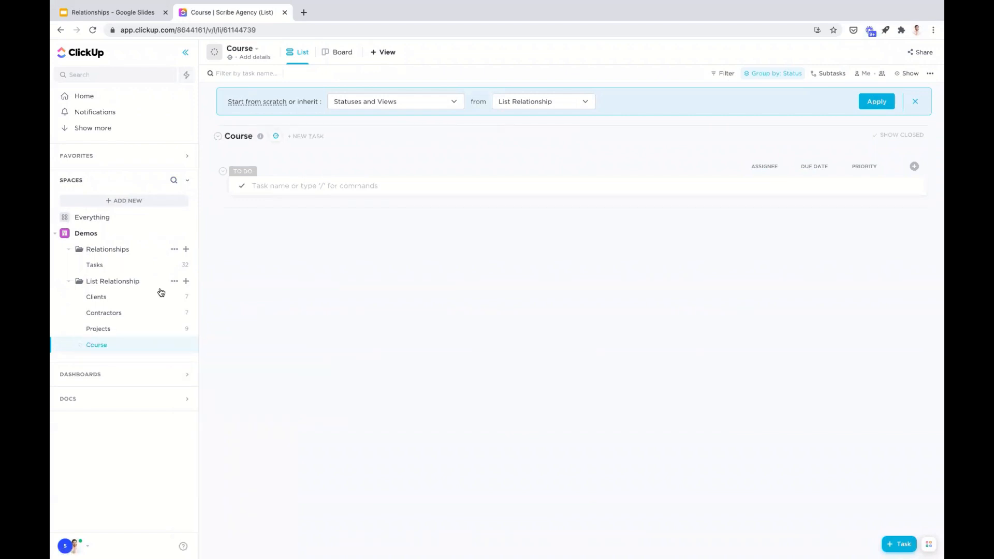
- Add the tasks class 1, class 2 and class 3 to the Course list
{"action": "left_click", "coordinate": [277, 184]}
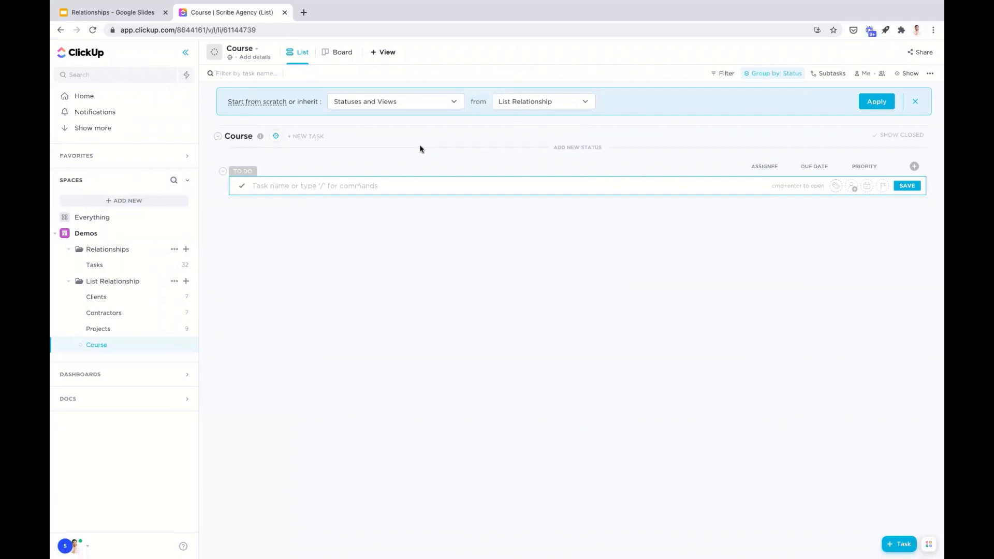
{"action": "type", "text": "class 1"}
{"action": "key", "text": "Return"}
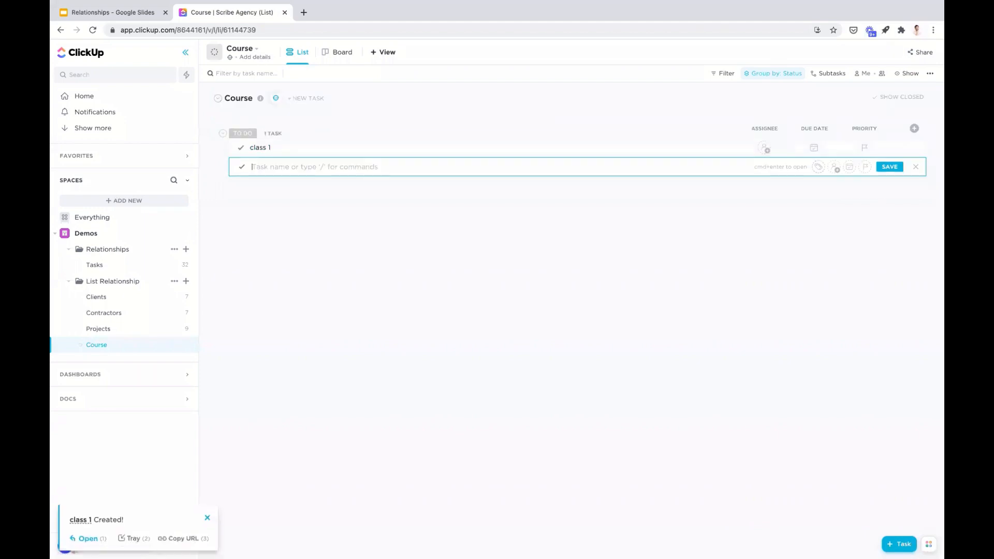
{"action": "type", "text": "class 2"}
{"action": "key", "text": "Return"}
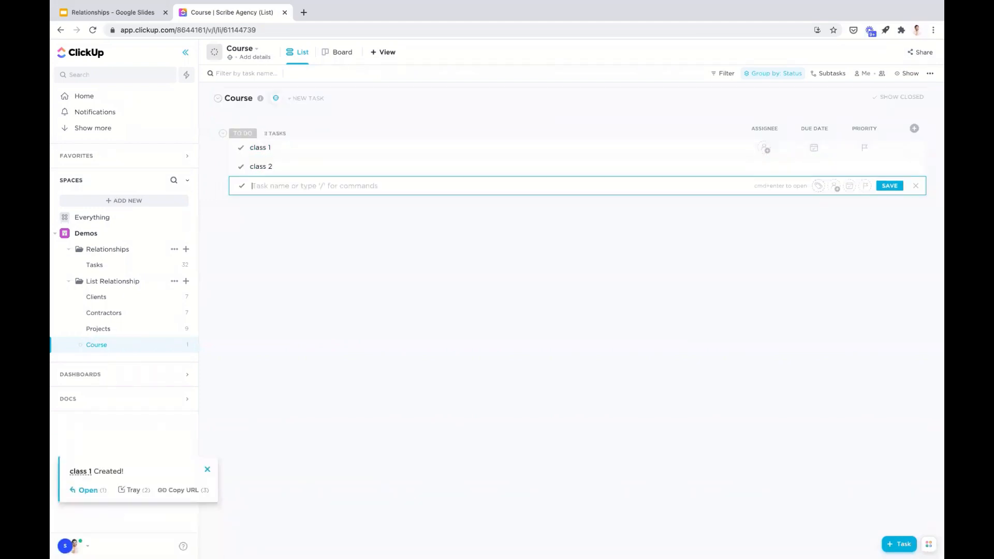
{"action": "type", "text": "clas"}
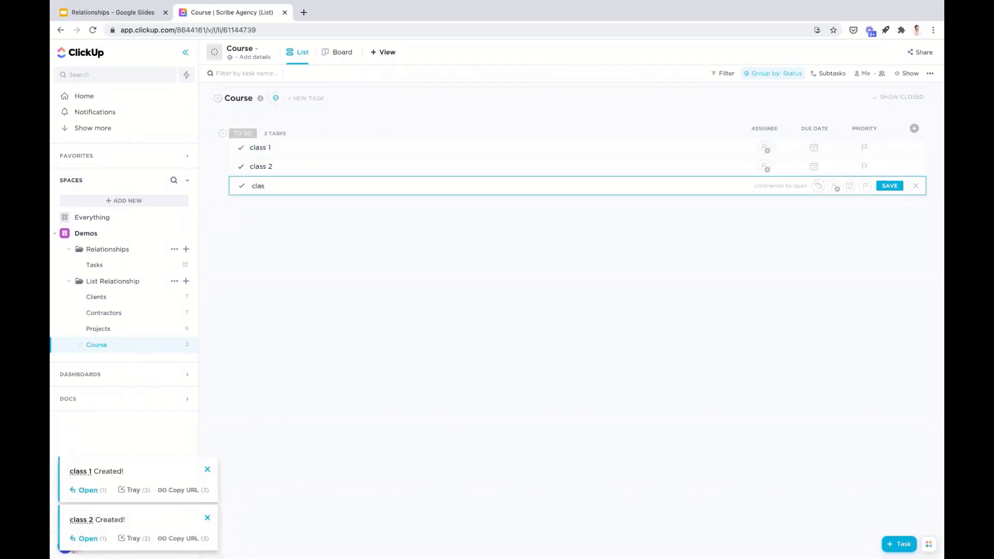
{"action": "type", "text": "s 3"}
{"action": "key", "text": "Return"}
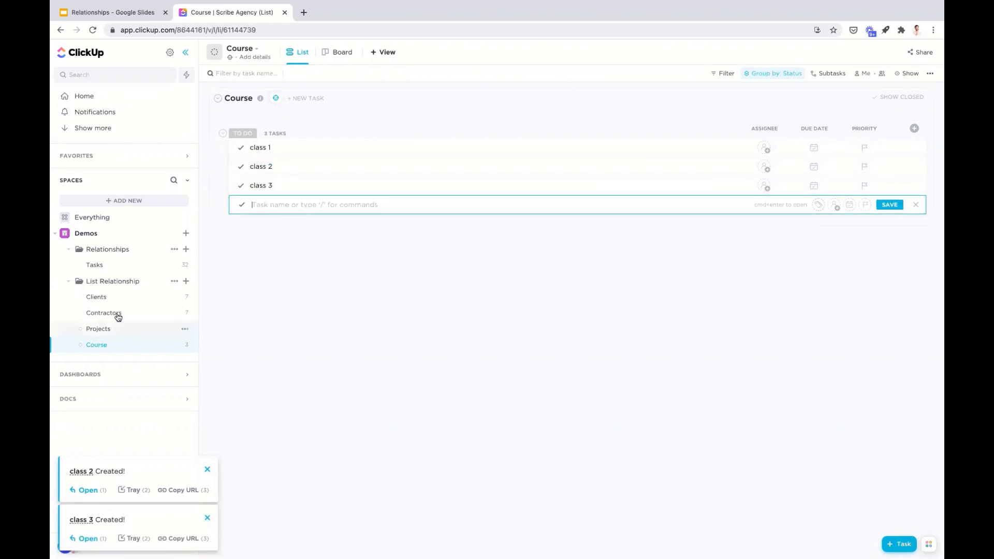
- From the Dimond Co. task in Clients, create a relationship named course to tasks from the Course list, without rollup fields
{"action": "left_click", "coordinate": [111, 298]}
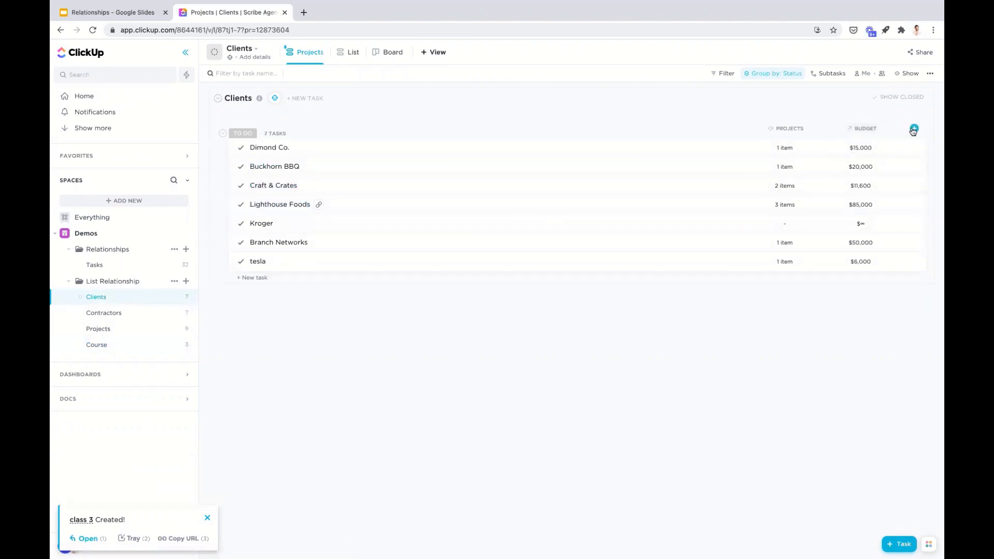
{"action": "left_click", "coordinate": [265, 147]}
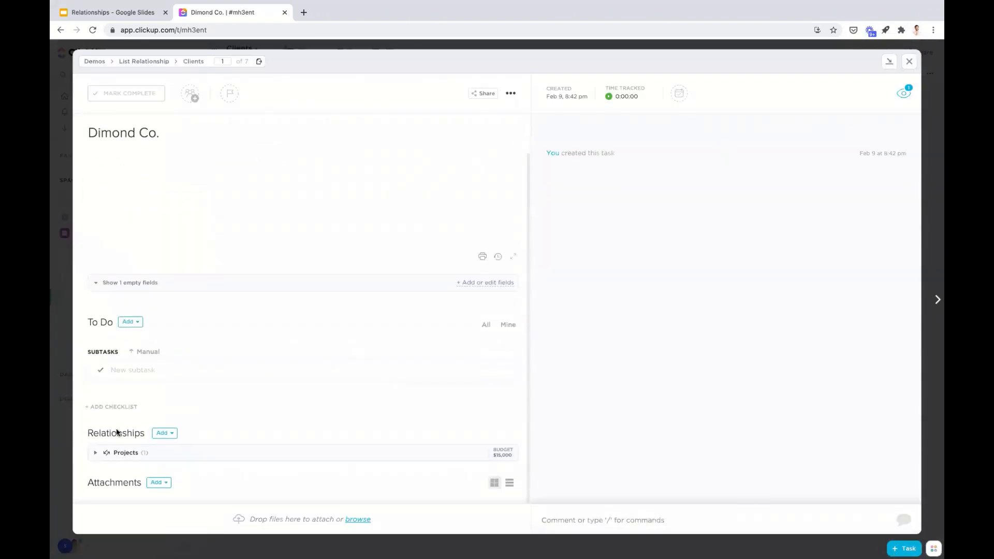
{"action": "left_click", "coordinate": [164, 433]}
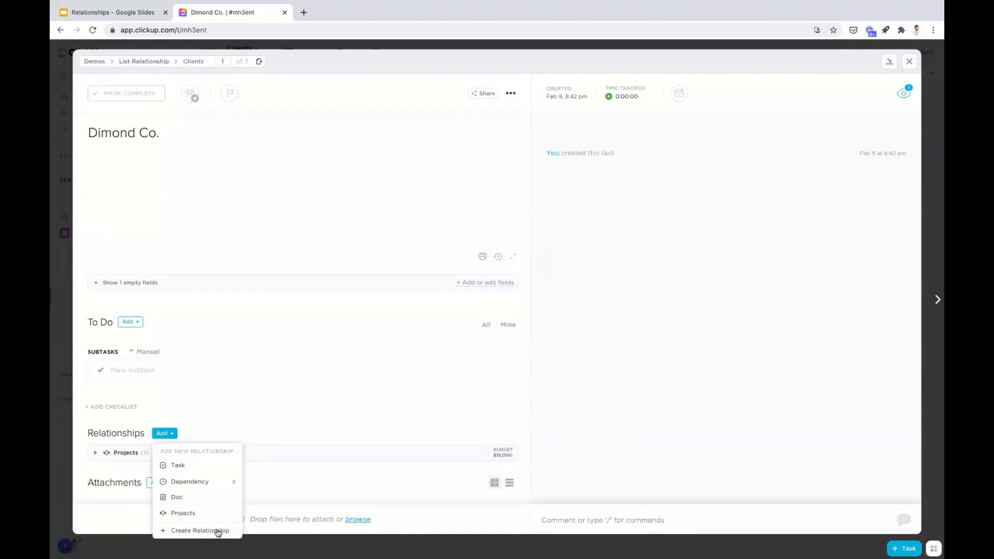
{"action": "left_click", "coordinate": [218, 531]}
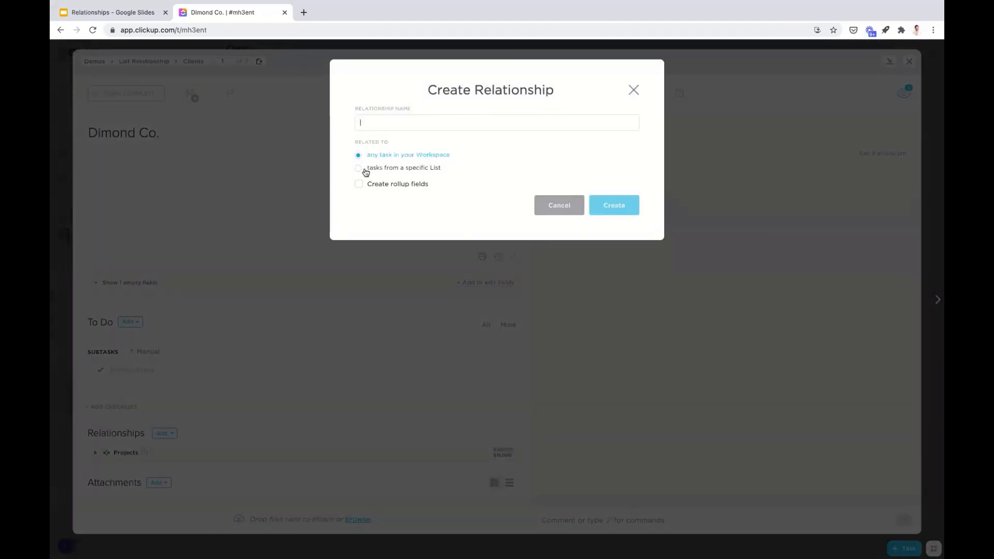
{"action": "type", "text": "course"}
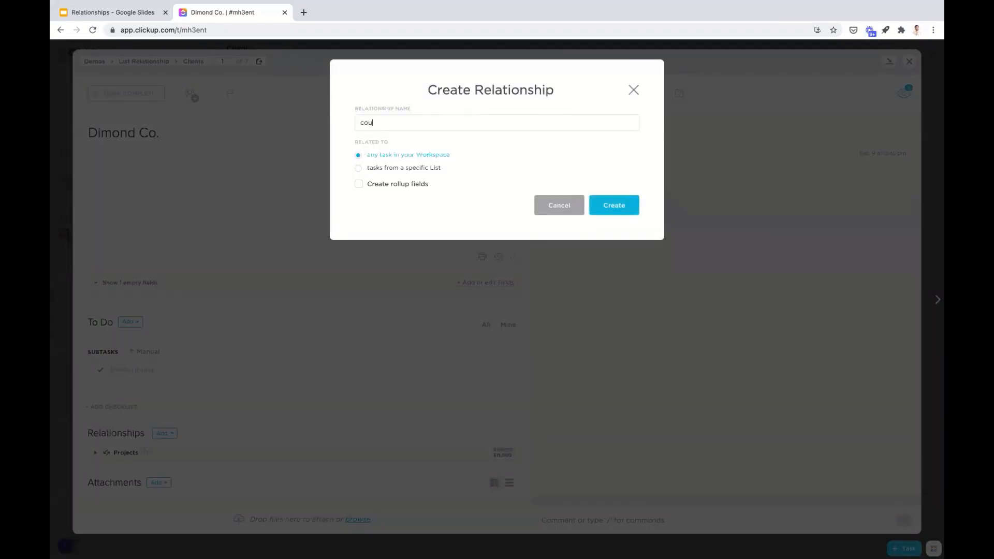
{"action": "left_click", "coordinate": [358, 167]}
{"action": "left_click", "coordinate": [412, 199]}
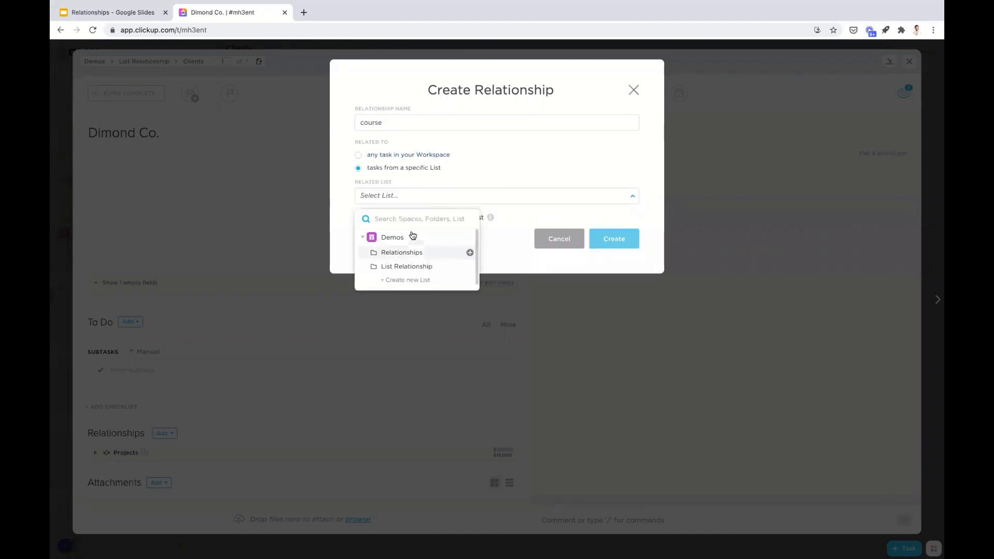
{"action": "type", "text": "cou"}
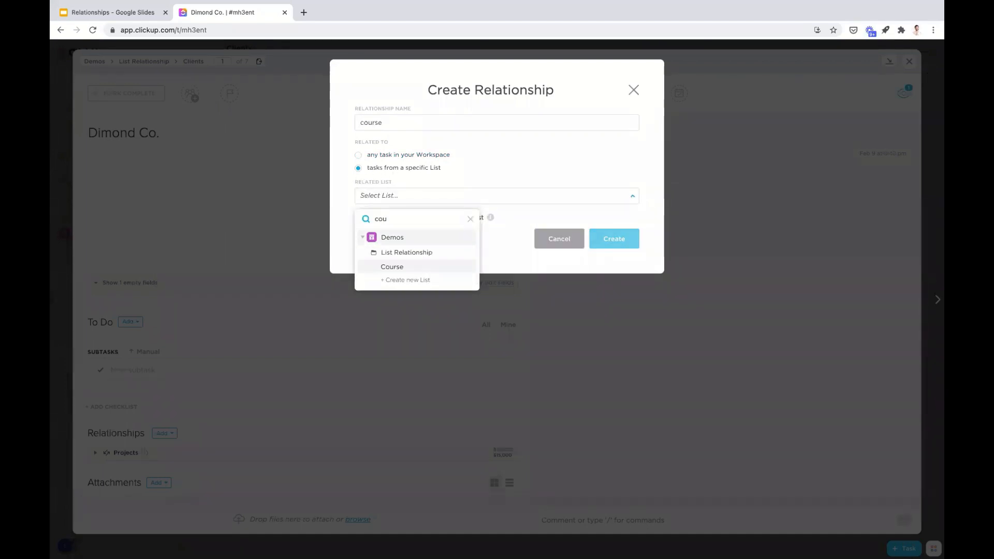
{"action": "left_click", "coordinate": [392, 266]}
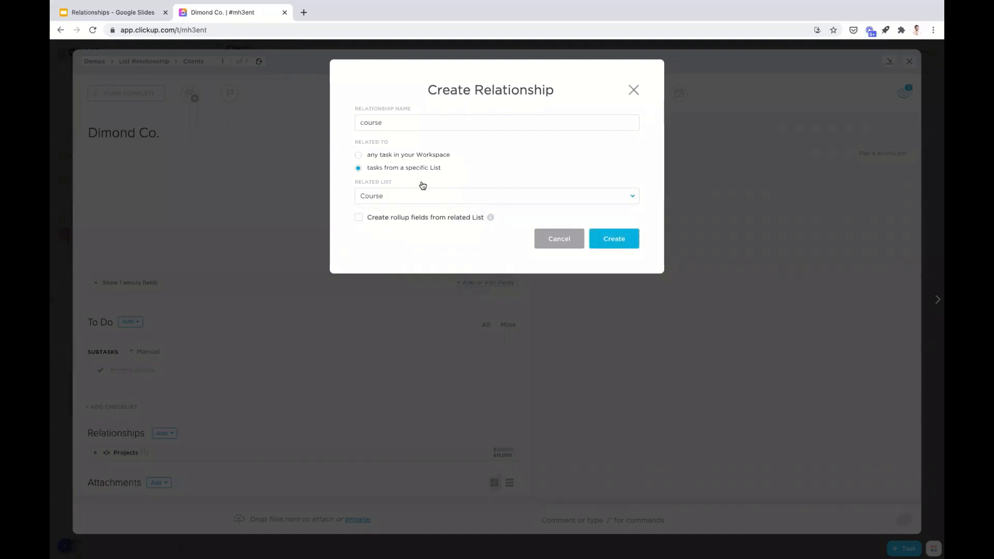
{"action": "left_click", "coordinate": [361, 219]}
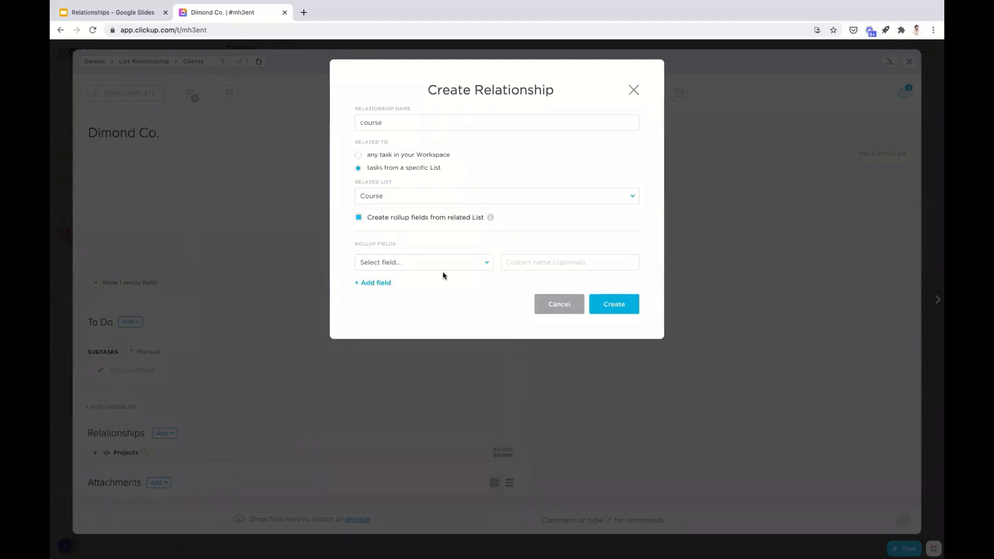
{"action": "left_click", "coordinate": [359, 219]}
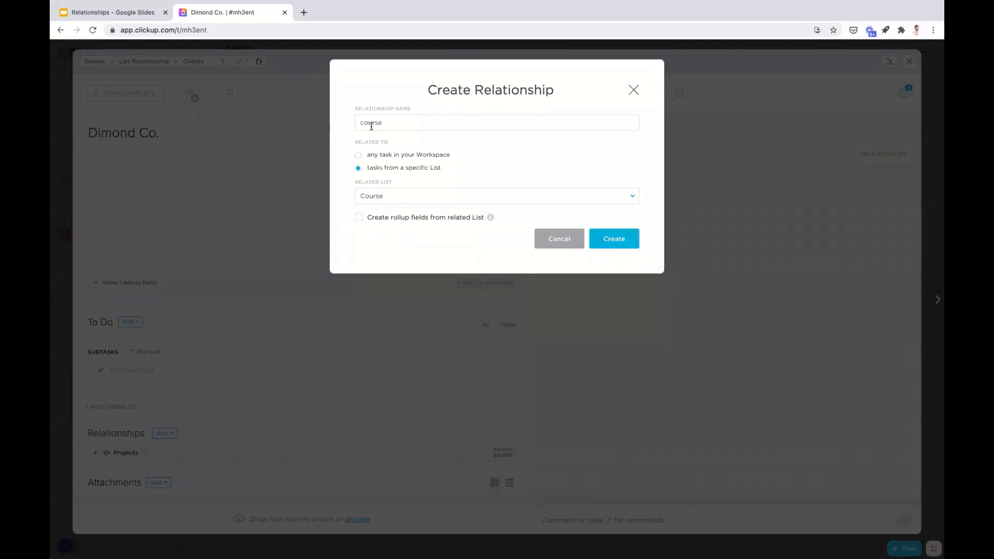
{"action": "left_click", "coordinate": [616, 241]}
- Add class 1 to Dimond Co.'s course relationship, then check the linked client in the class 1 task and close it
{"action": "scroll", "coordinate": [430, 375], "scroll_direction": "down", "scroll_amount": 1}
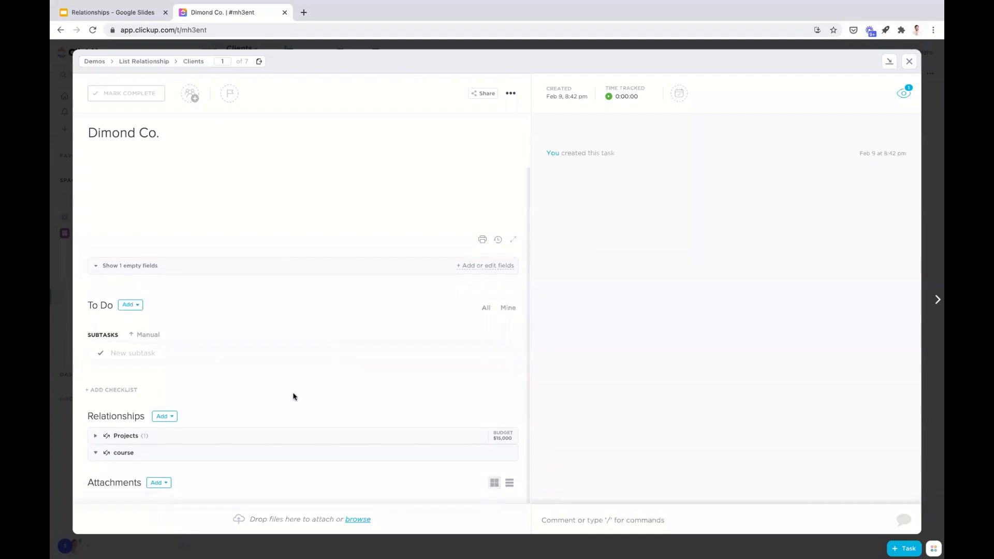
{"action": "double_click", "coordinate": [96, 454]}
{"action": "left_click", "coordinate": [96, 454]}
{"action": "left_click", "coordinate": [155, 455]}
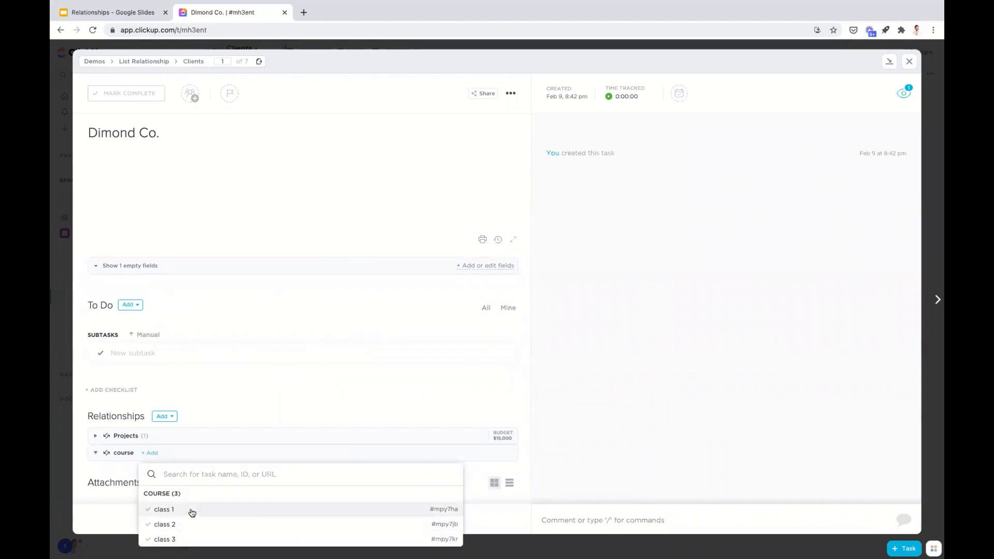
{"action": "left_click", "coordinate": [192, 511]}
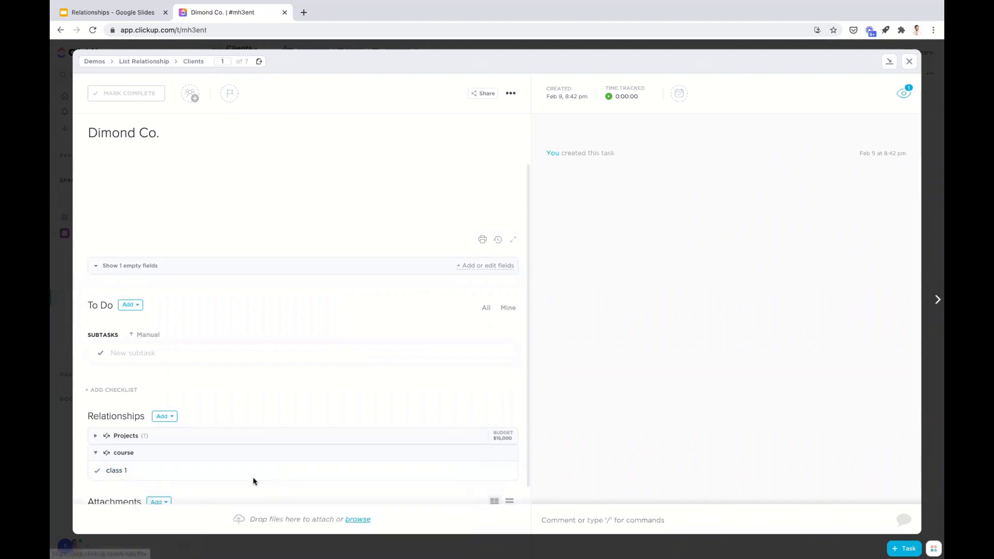
{"action": "left_click", "coordinate": [141, 474]}
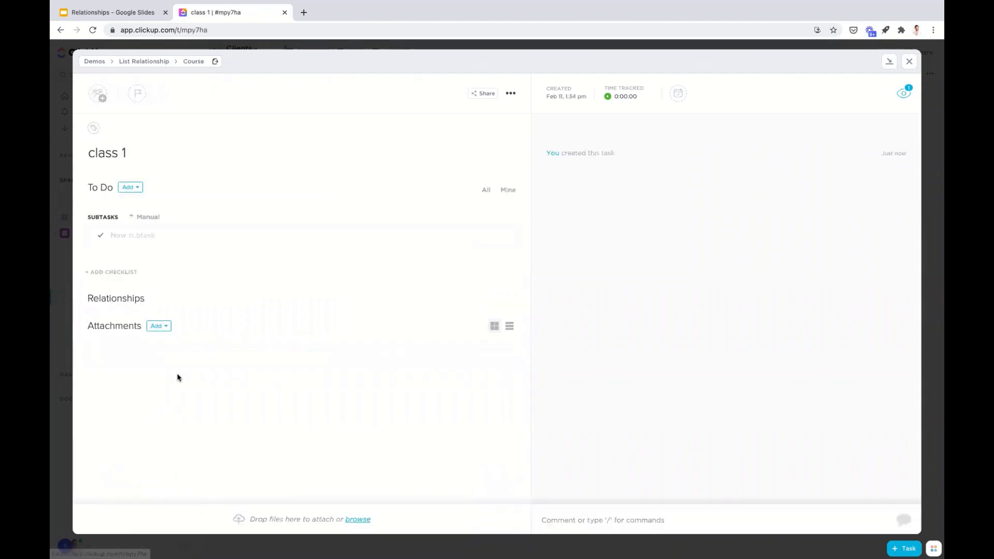
{"action": "left_click", "coordinate": [909, 61]}
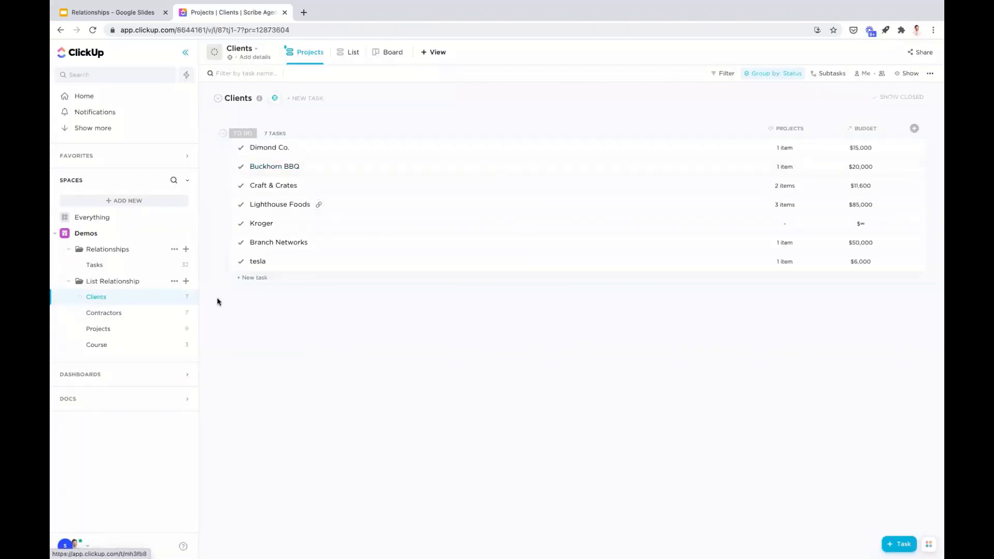
- Show the Clients relationship as a column in the Course list
{"action": "left_click", "coordinate": [105, 345]}
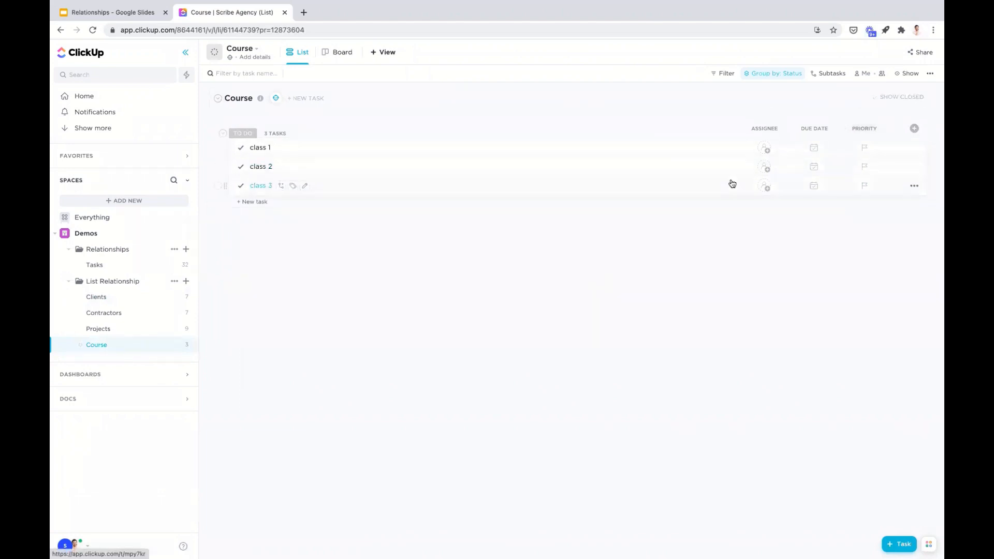
{"action": "left_click", "coordinate": [914, 129]}
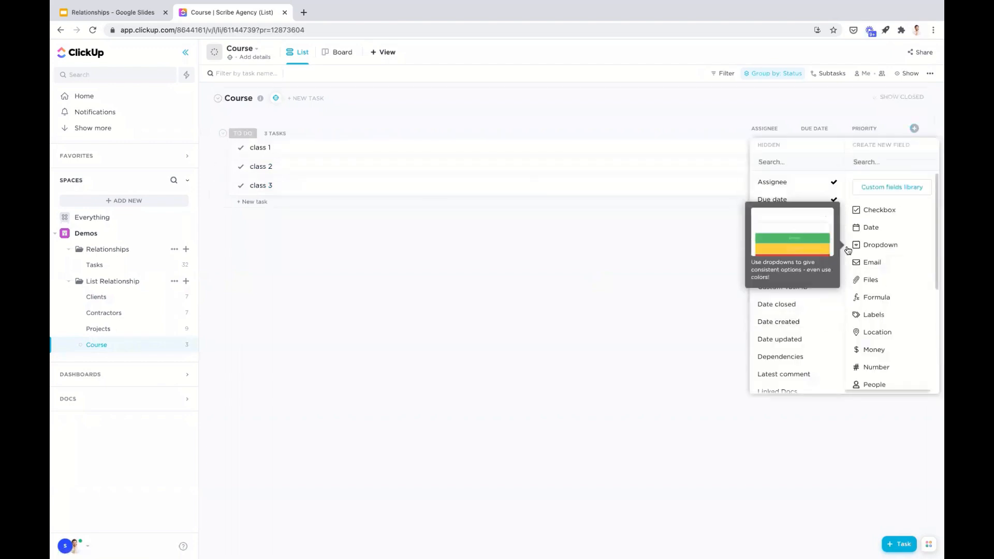
{"action": "scroll", "coordinate": [815, 295], "scroll_direction": "down", "scroll_amount": 5}
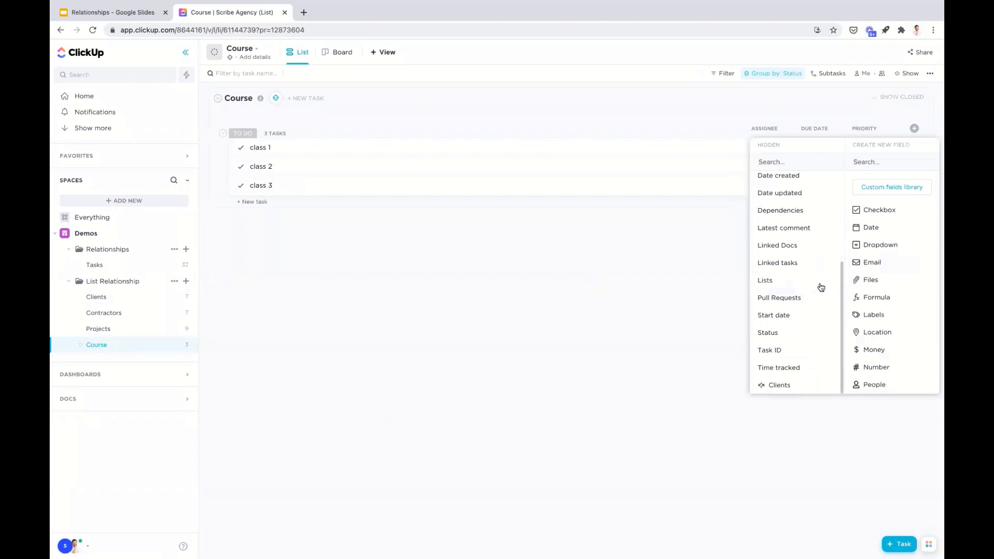
{"action": "left_click", "coordinate": [799, 386]}
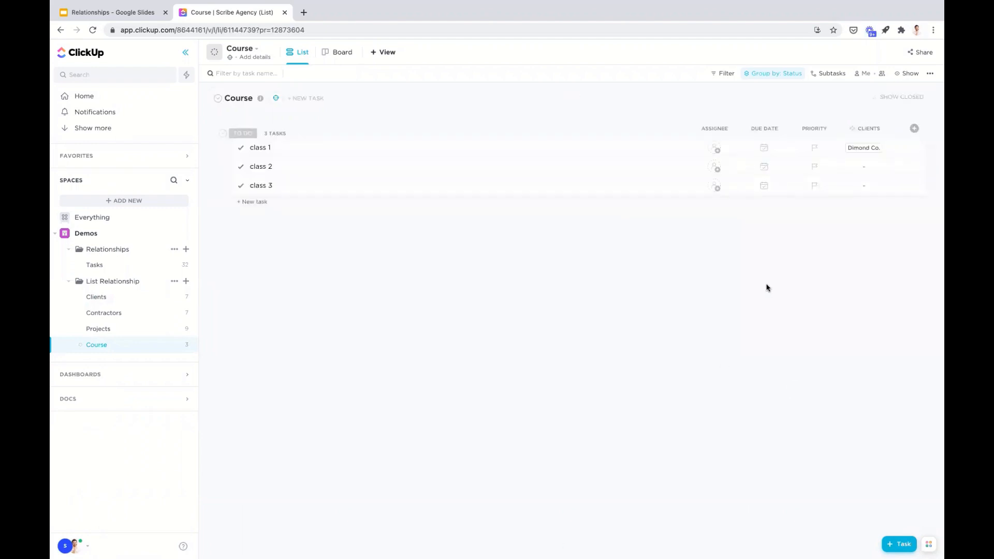
- View the clients linked to class 1 and those available to add, then close the relationship without adding any
{"action": "left_click", "coordinate": [863, 150]}
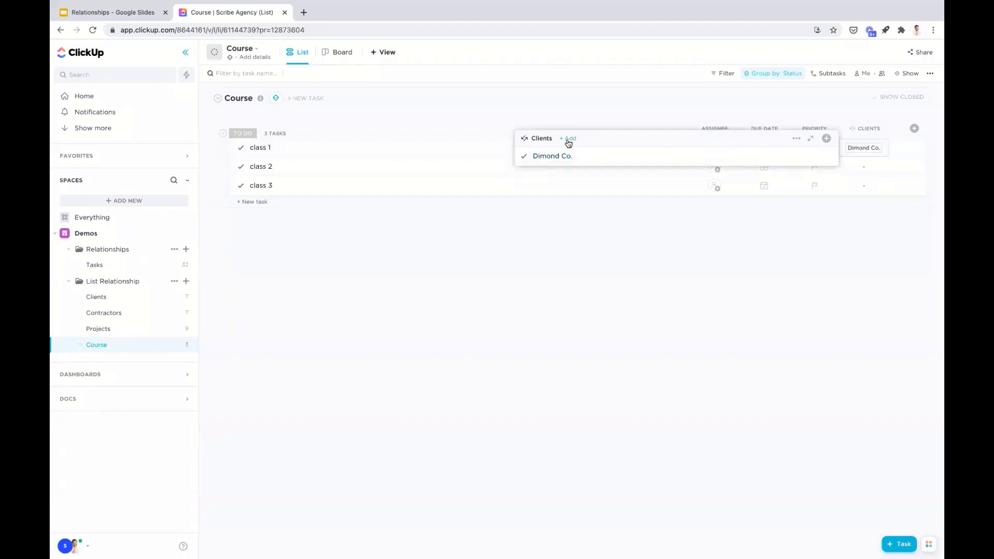
{"action": "left_click", "coordinate": [570, 140]}
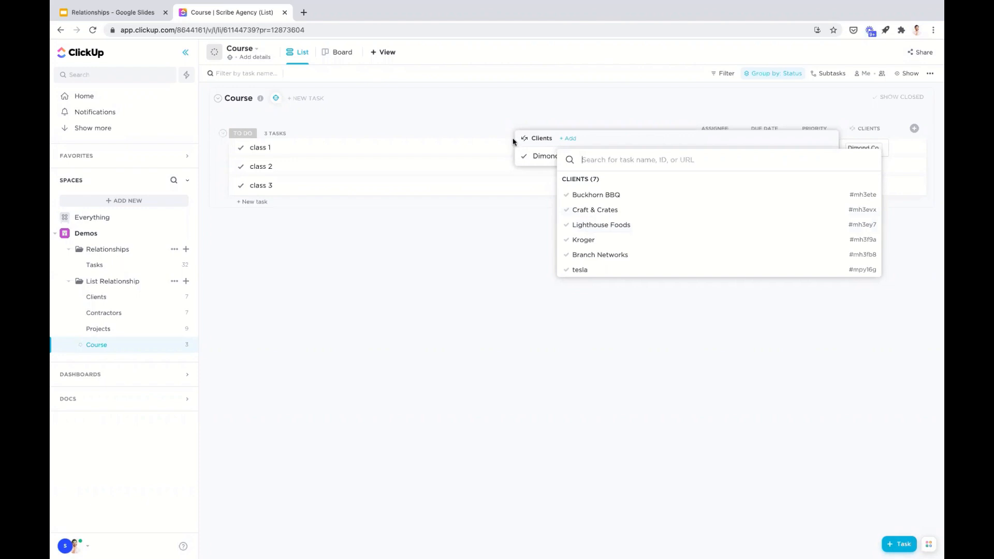
{"action": "left_click", "coordinate": [488, 265]}
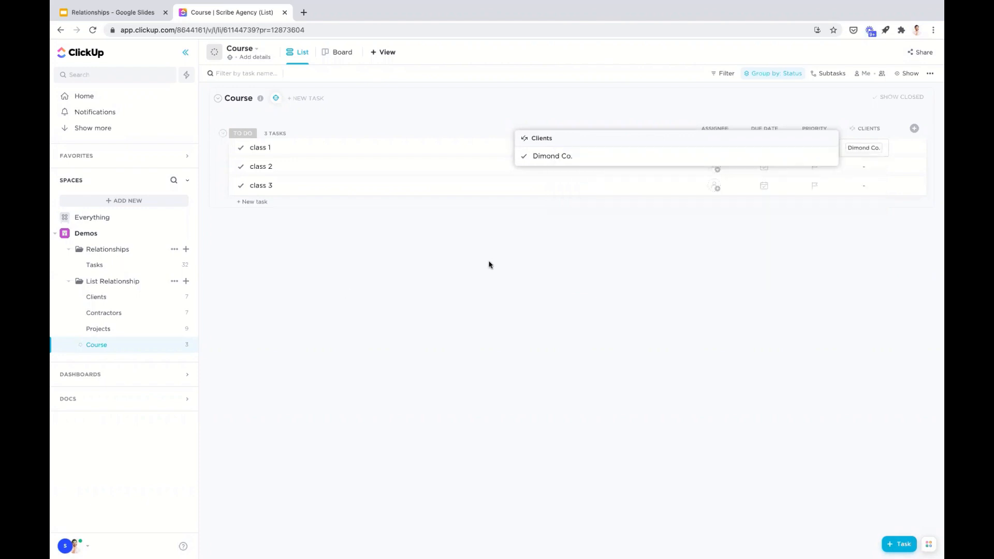
{"action": "left_click", "coordinate": [724, 238]}
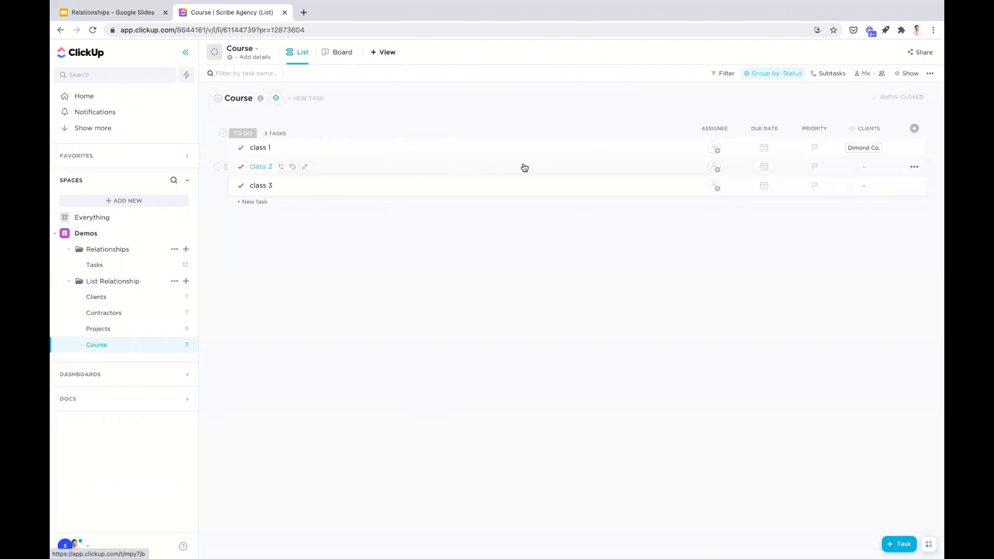
- Review the Clients list and the Course list again, then switch to the Relationships presentation in Google Slides
{"action": "left_click", "coordinate": [118, 299]}
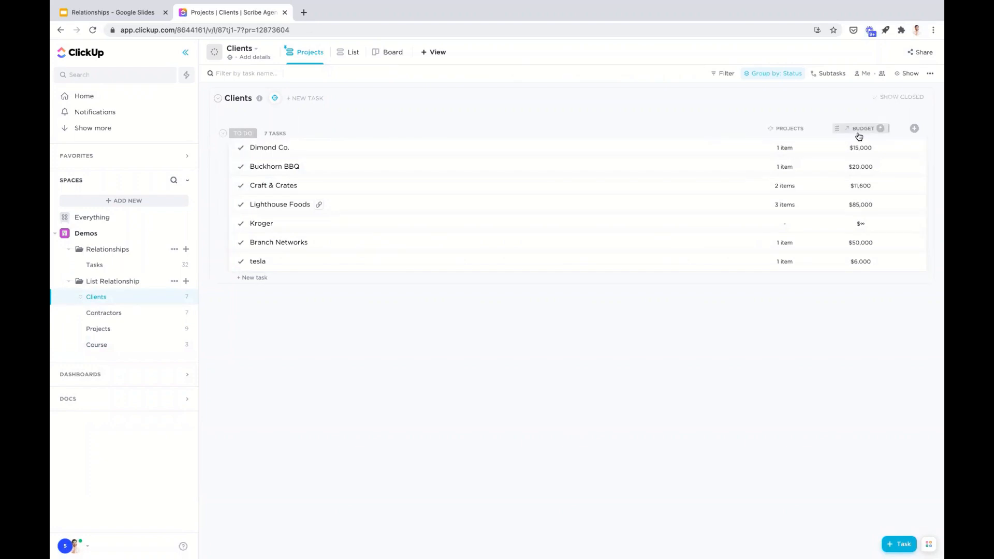
{"action": "left_click", "coordinate": [132, 344]}
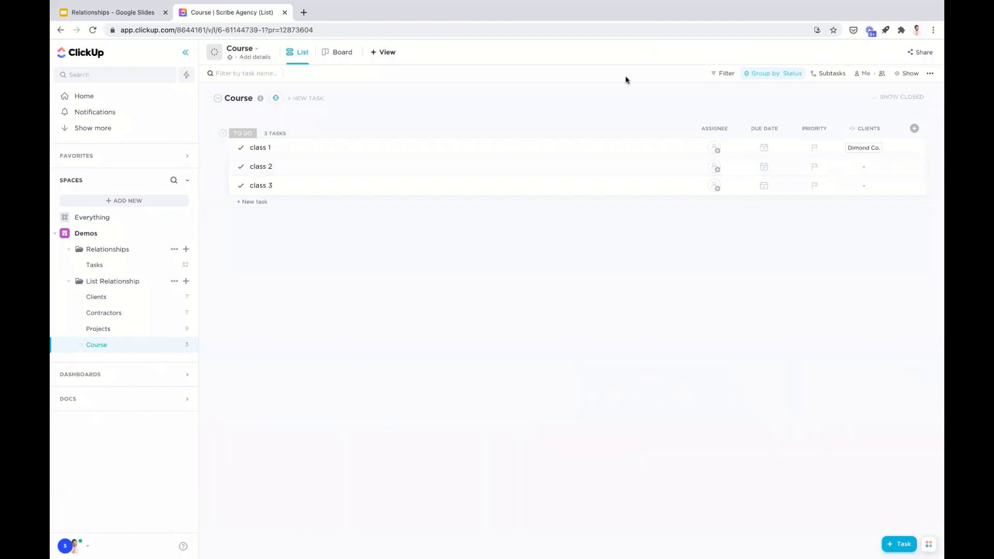
{"action": "left_click", "coordinate": [139, 16]}
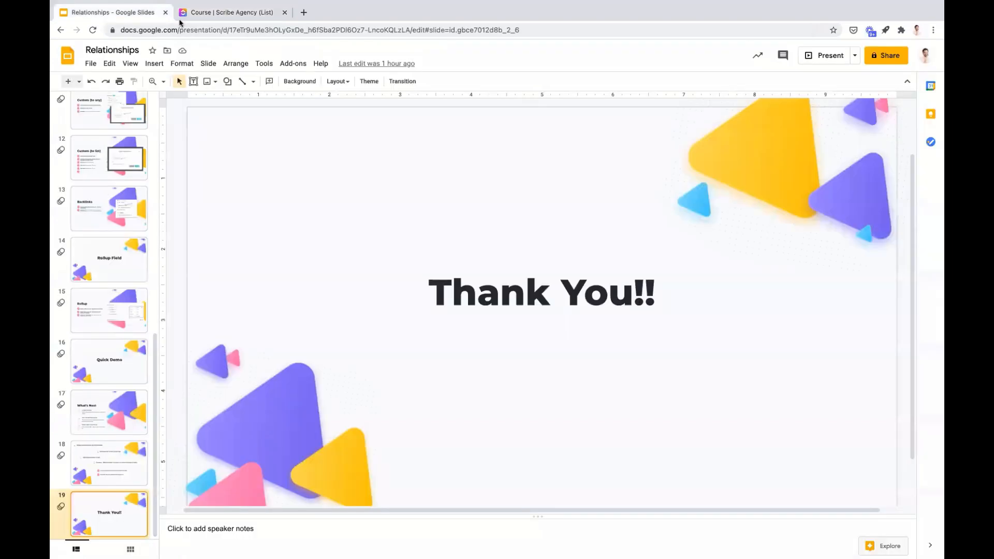